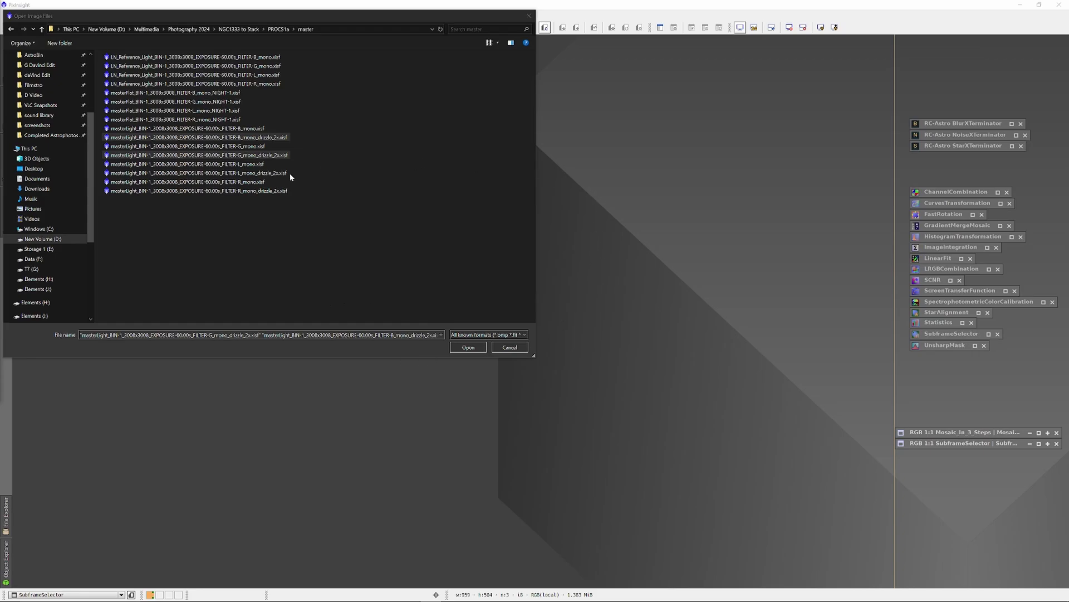
- Open the B, G, L and R drizzle_2x master lights and close the weight images that load with them
{"action": "left_click", "coordinate": [277, 190], "text": "ctrl"}
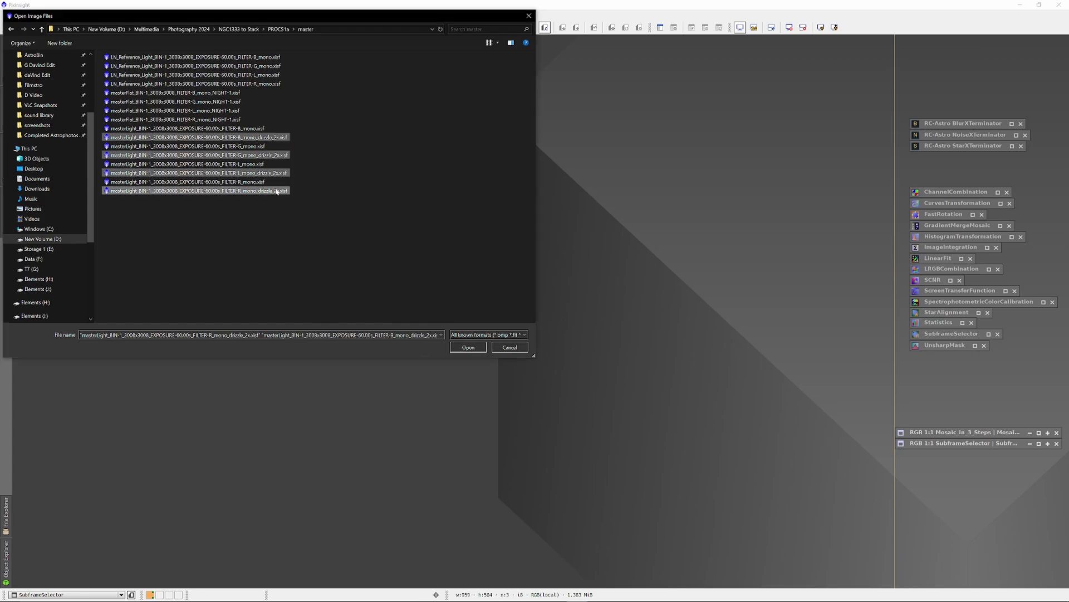
{"action": "left_click", "coordinate": [469, 349]}
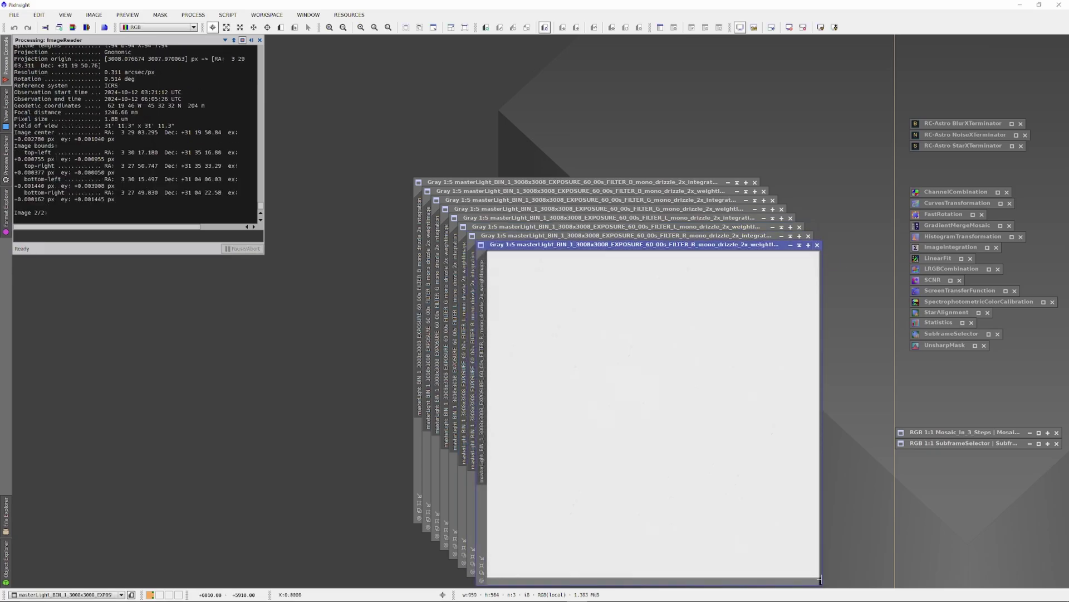
{"action": "left_click", "coordinate": [817, 245]}
{"action": "left_click", "coordinate": [799, 227]}
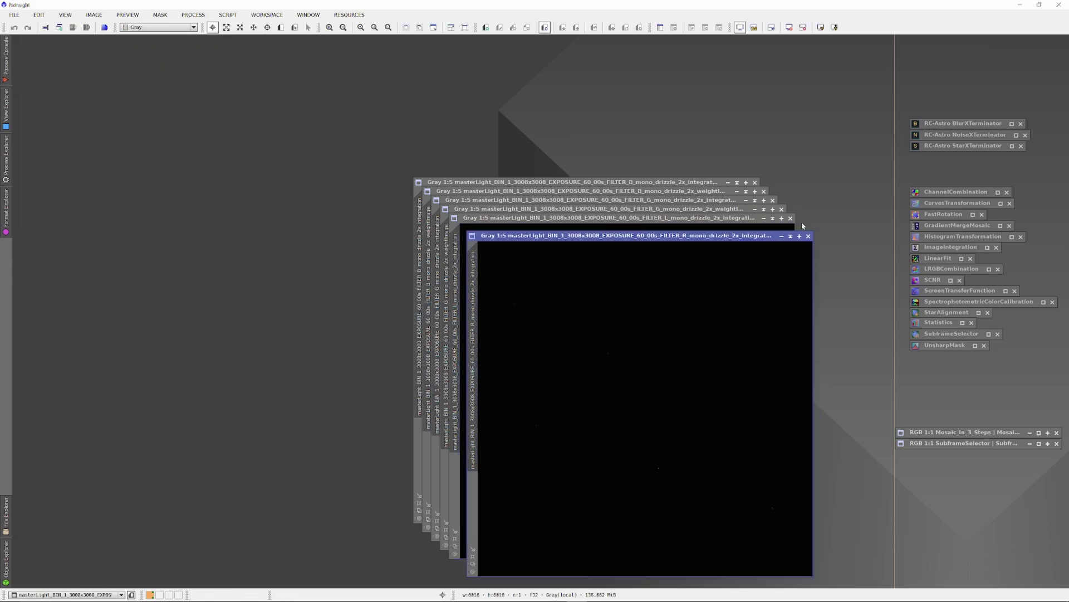
{"action": "left_click", "coordinate": [781, 209]}
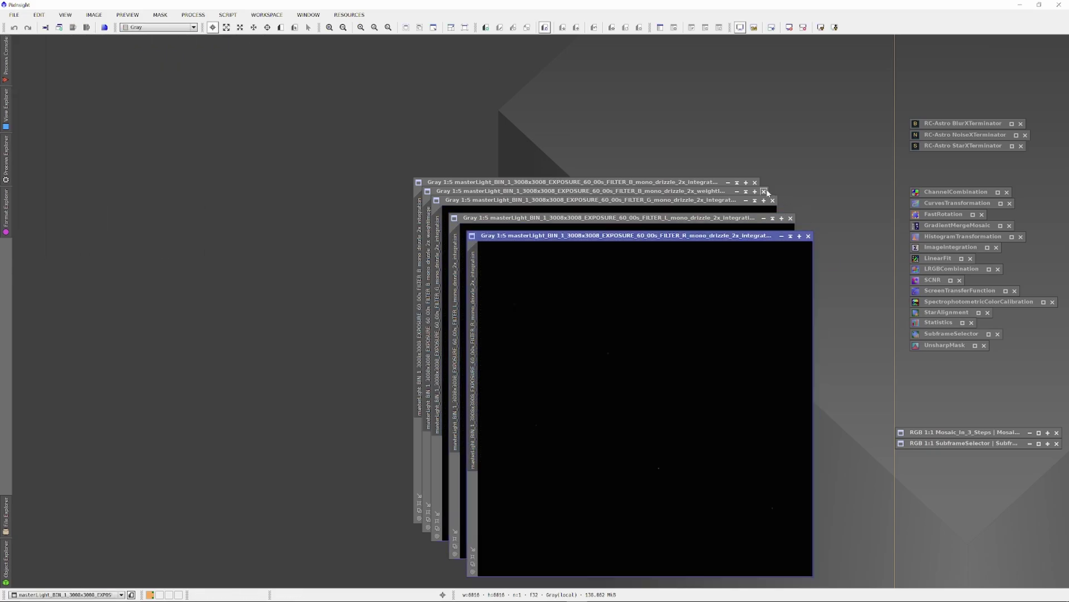
{"action": "left_click", "coordinate": [764, 191]}
- Rename the red-filter master image as R, auto-stretch its display, and place its shrunken window at the workspace's upper edge
{"action": "double_click", "coordinate": [476, 354]}
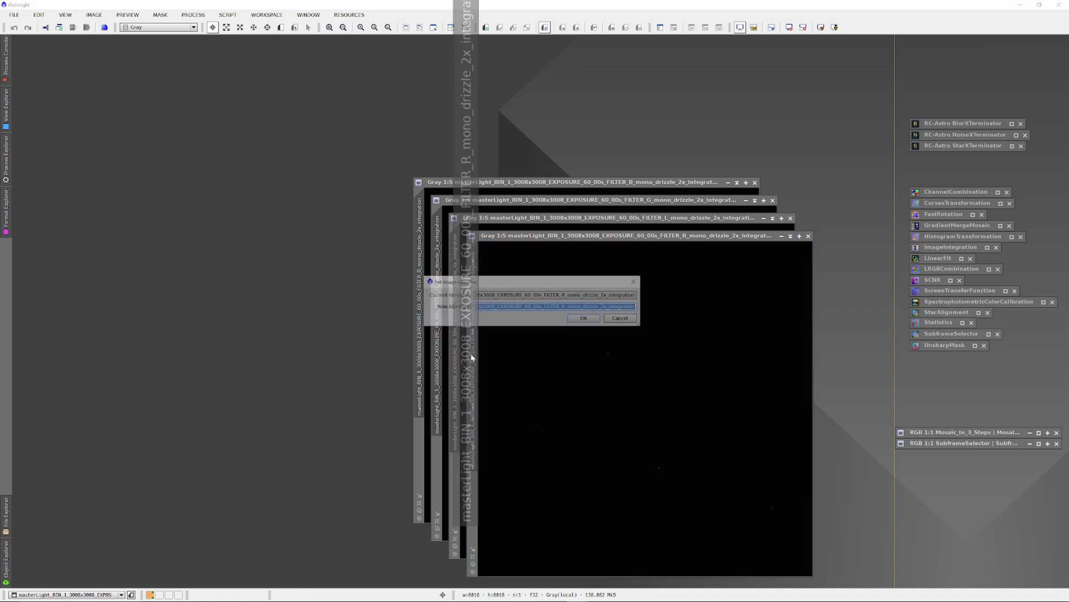
{"action": "type", "text": "R"}
{"action": "key", "text": "Return"}
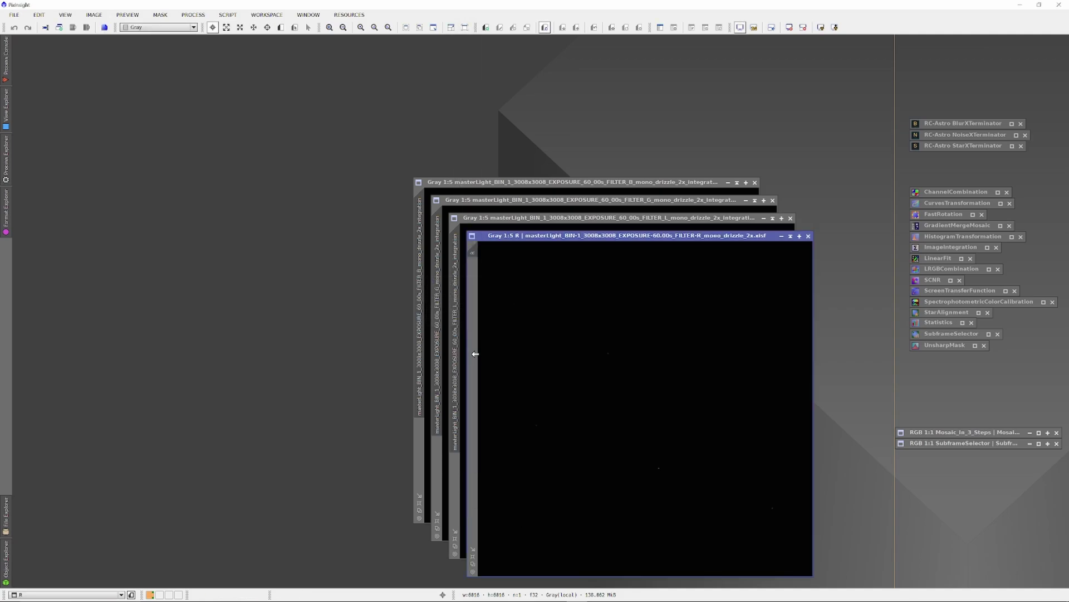
{"action": "scroll", "coordinate": [574, 383], "scroll_direction": "down", "scroll_amount": 2}
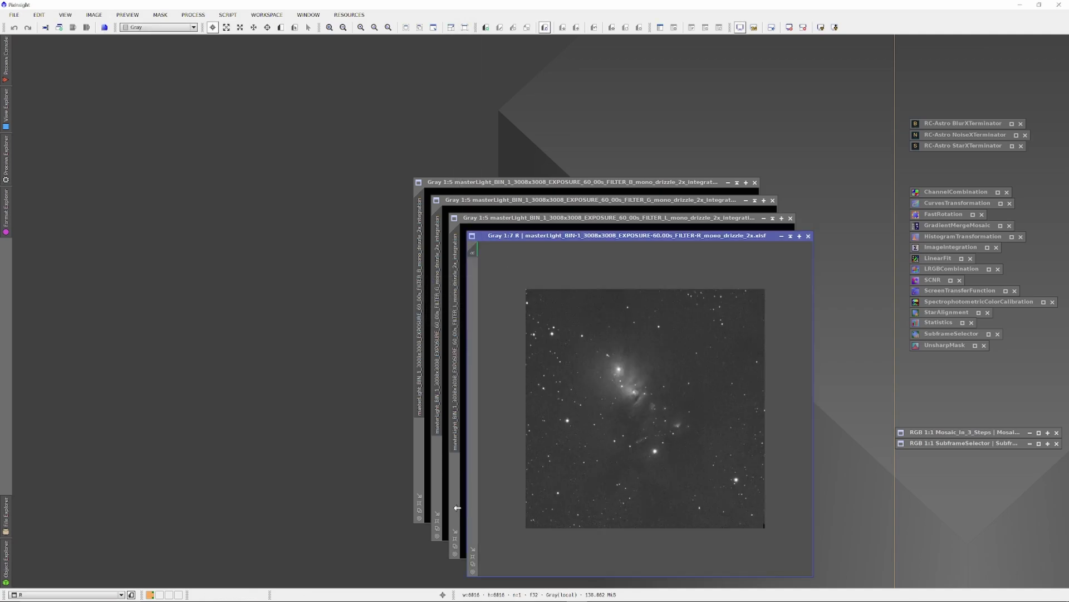
{"action": "left_click", "coordinate": [473, 556]}
{"action": "left_click_drag", "start_coordinate": [571, 241], "coordinate": [404, 47]}
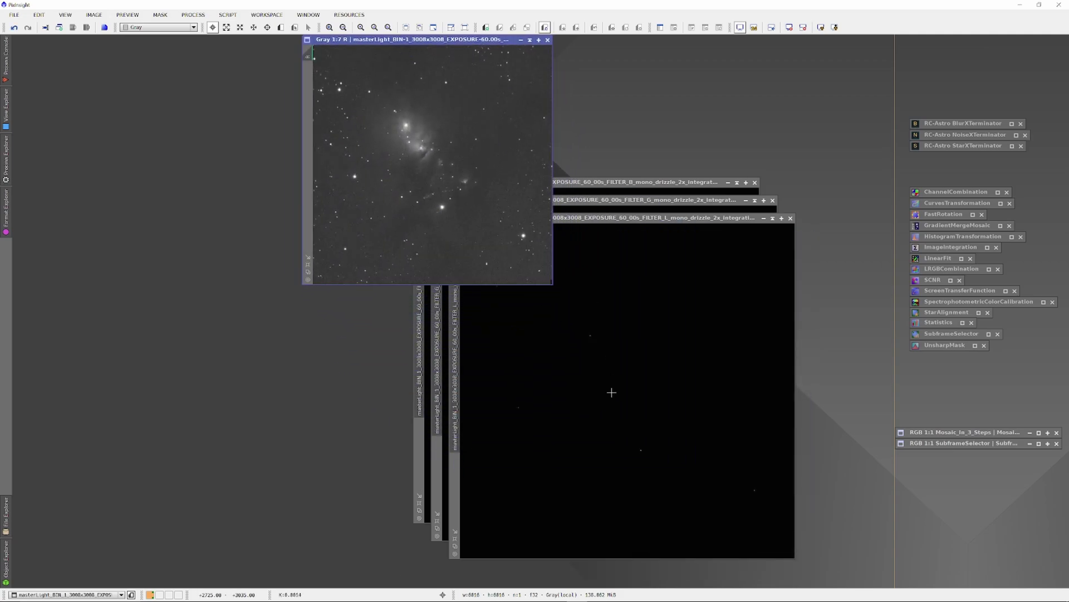
- Rename the luminance master as L, auto-stretch its display, and arrange its fitted window in the upper-left corner beside R
{"action": "left_click", "coordinate": [455, 414]}
{"action": "double_click", "coordinate": [456, 414]}
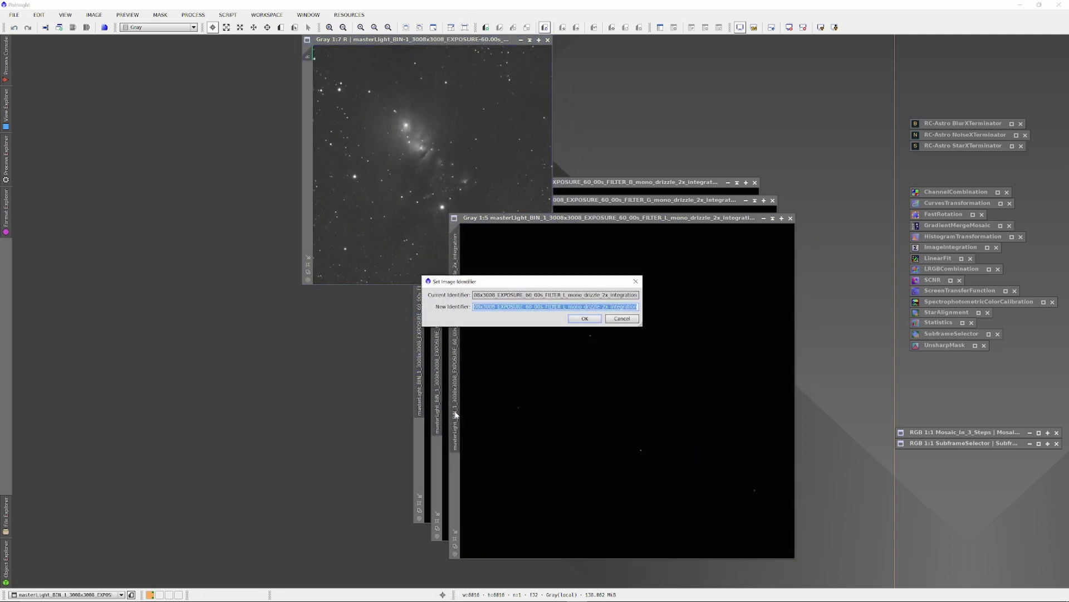
{"action": "type", "text": "L"}
{"action": "key", "text": "Return"}
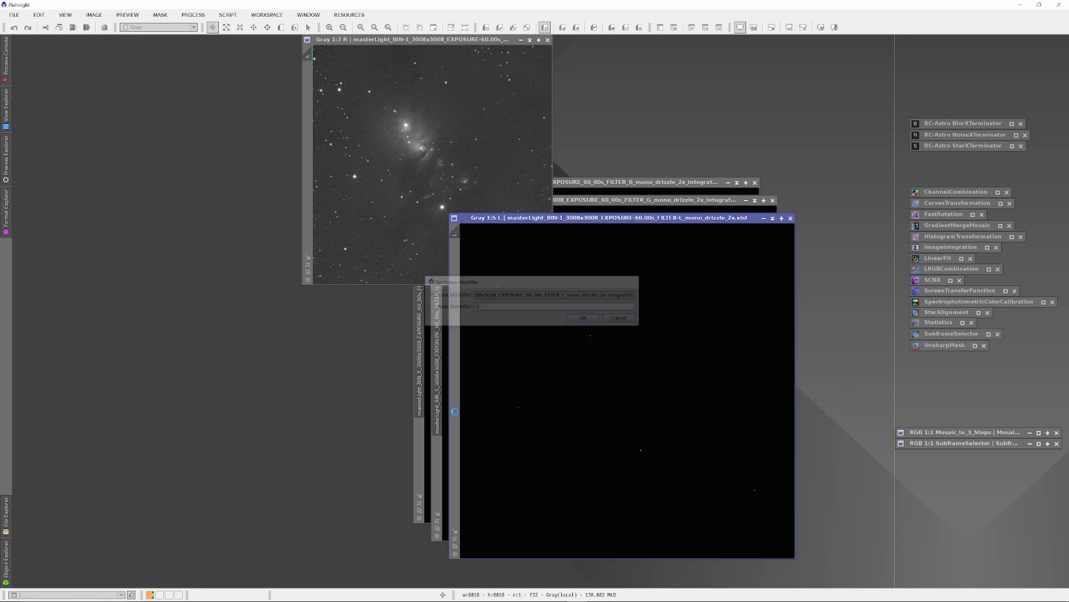
{"action": "scroll", "coordinate": [546, 415], "scroll_direction": "down", "scroll_amount": 2}
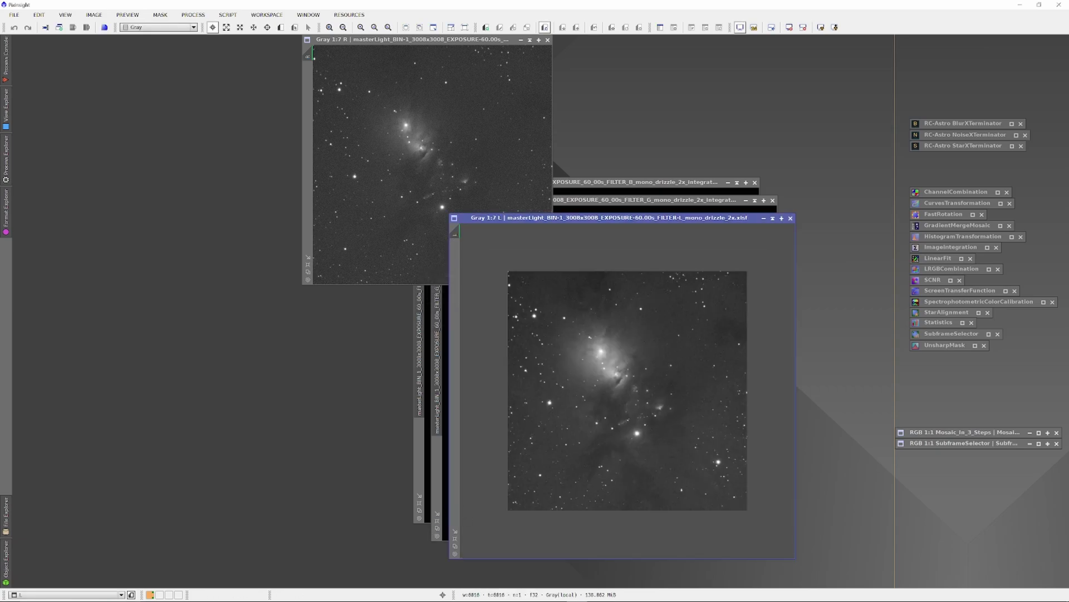
{"action": "key", "text": "ctrl+shift+z"}
{"action": "left_click_drag", "start_coordinate": [599, 218], "coordinate": [162, 41]}
{"action": "left_click_drag", "start_coordinate": [438, 39], "coordinate": [399, 39]}
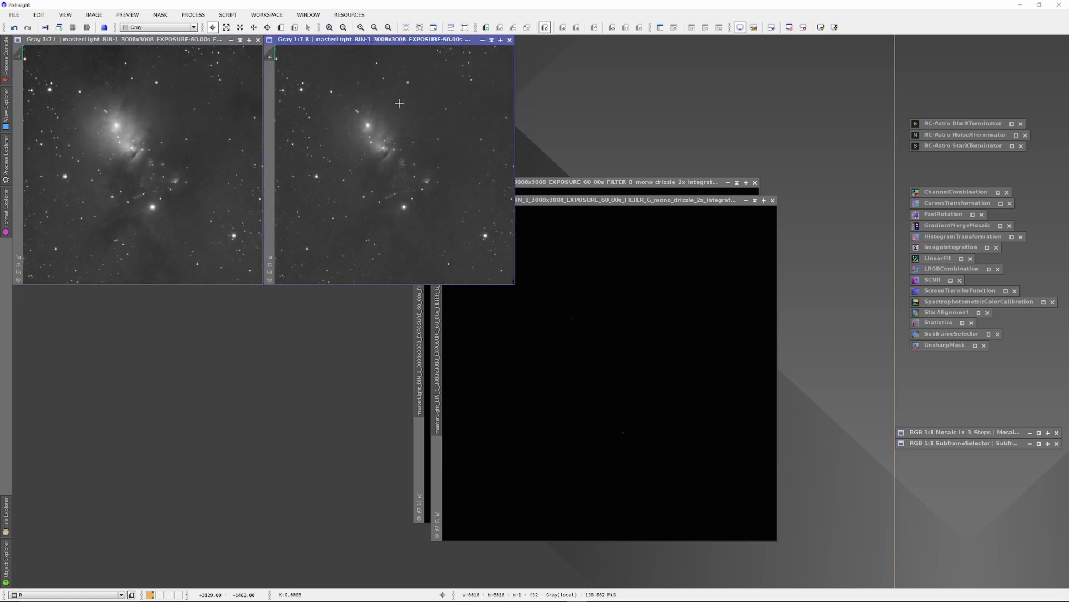
- Rename the green-filter master image as G, auto-stretch its display, and place its fitted window below L
{"action": "left_click", "coordinate": [549, 386]}
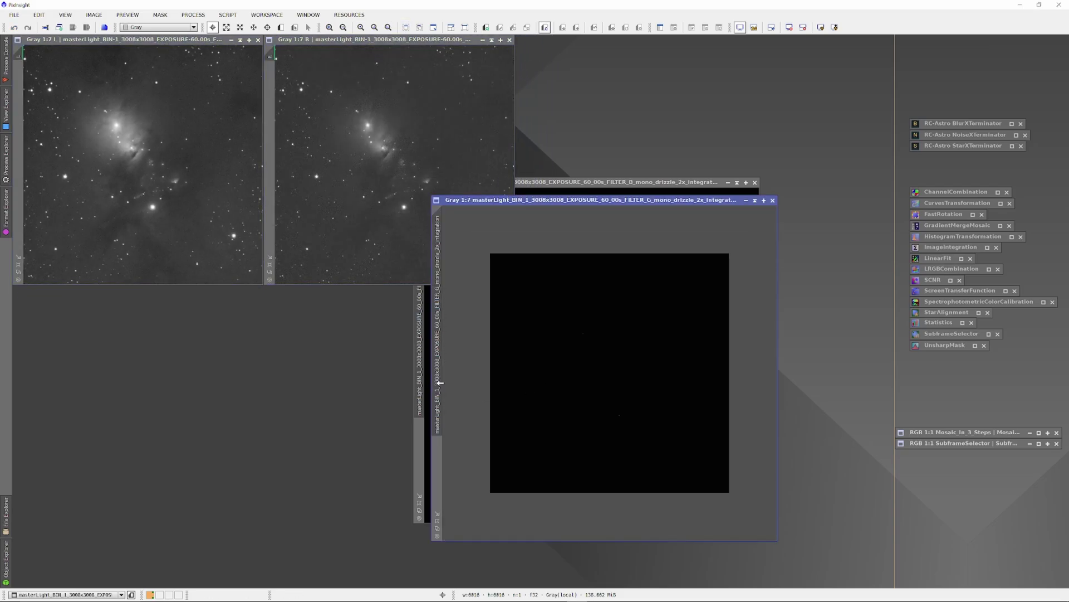
{"action": "mouse_move", "coordinate": [440, 383]}
{"action": "double_click", "coordinate": [438, 383]}
{"action": "type", "text": "G"}
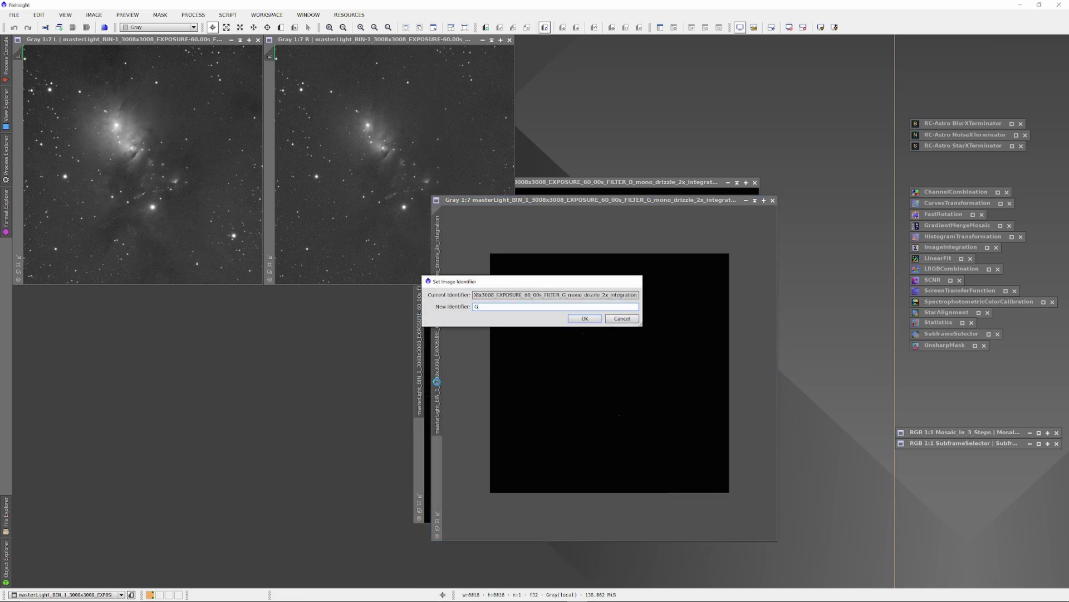
{"action": "key", "text": "Return"}
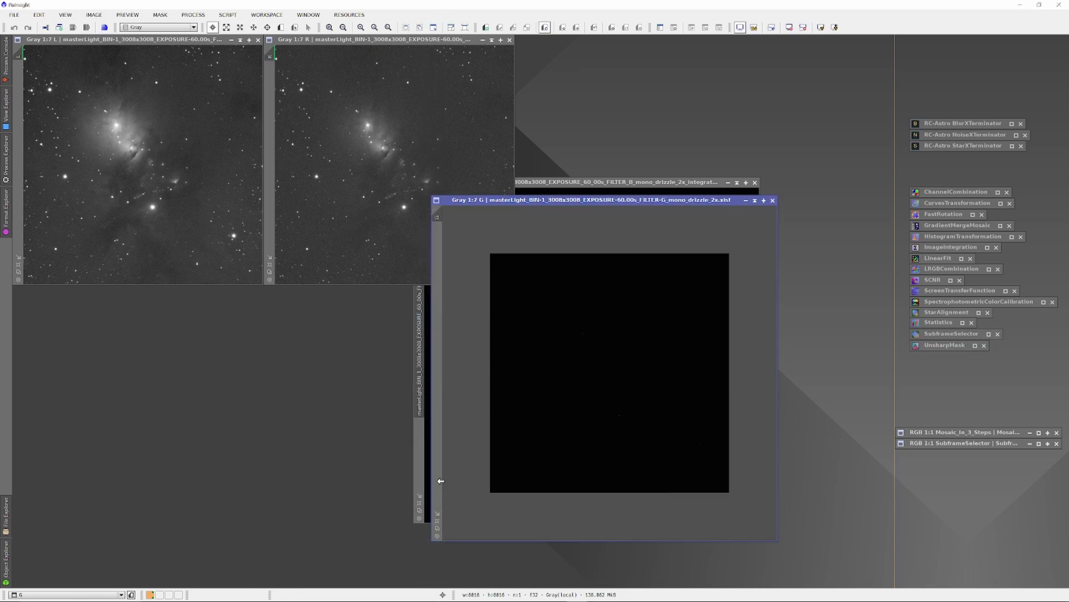
{"action": "left_click", "coordinate": [437, 513]}
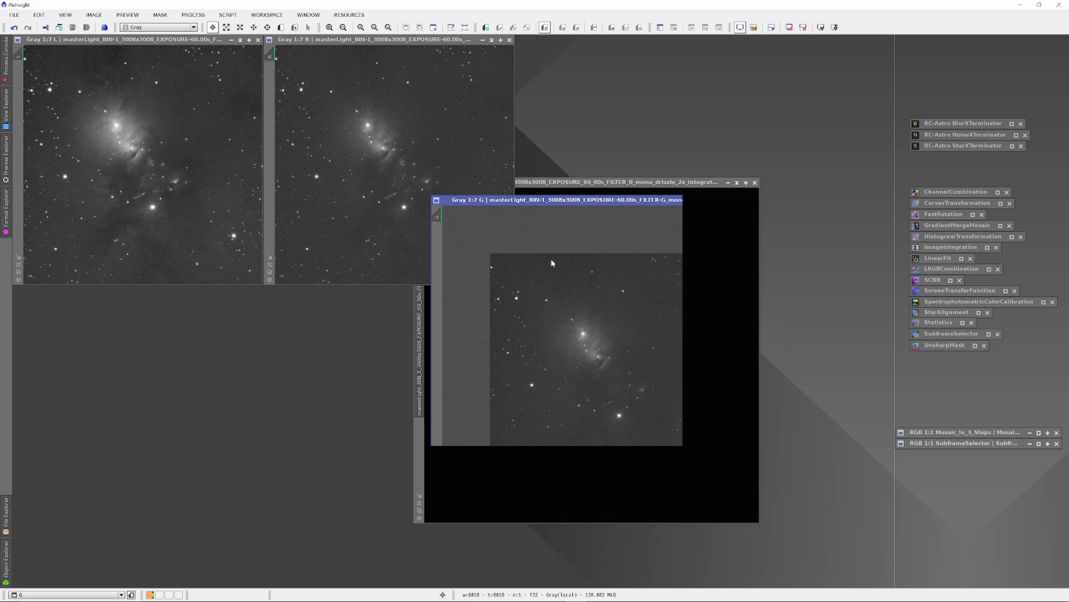
{"action": "left_click_drag", "start_coordinate": [577, 200], "coordinate": [157, 296]}
- Rename the blue-filter master image as B, auto-stretch its display, and place its fitted window below R
{"action": "left_click", "coordinate": [601, 387]}
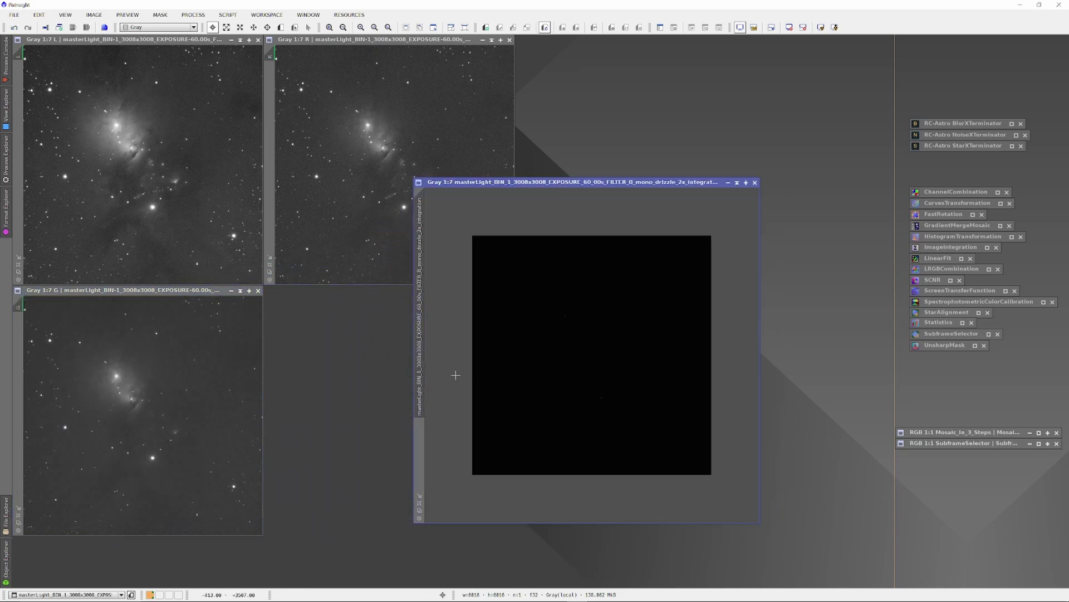
{"action": "double_click", "coordinate": [422, 375]}
{"action": "type", "text": "B"}
{"action": "key", "text": "Return"}
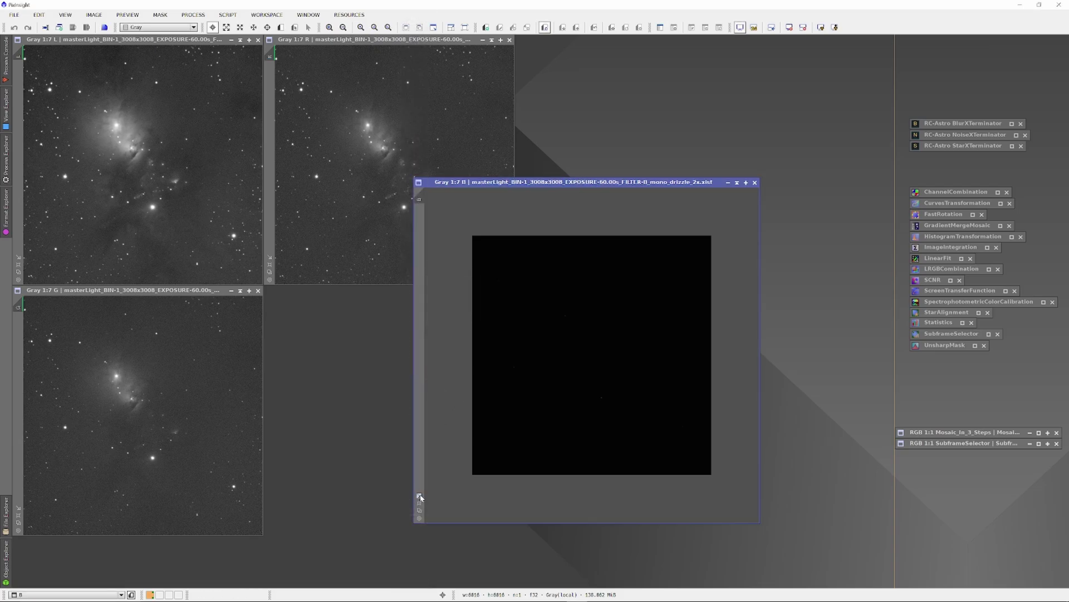
{"action": "left_click", "coordinate": [420, 497]}
{"action": "key", "text": "ctrl+a"}
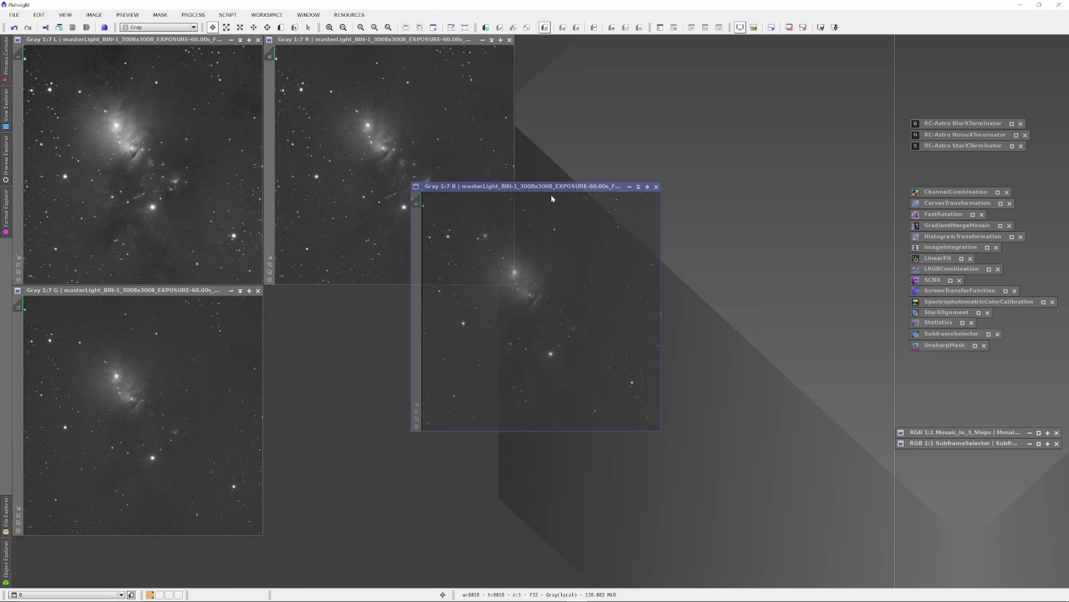
{"action": "left_click_drag", "start_coordinate": [562, 188], "coordinate": [419, 293]}
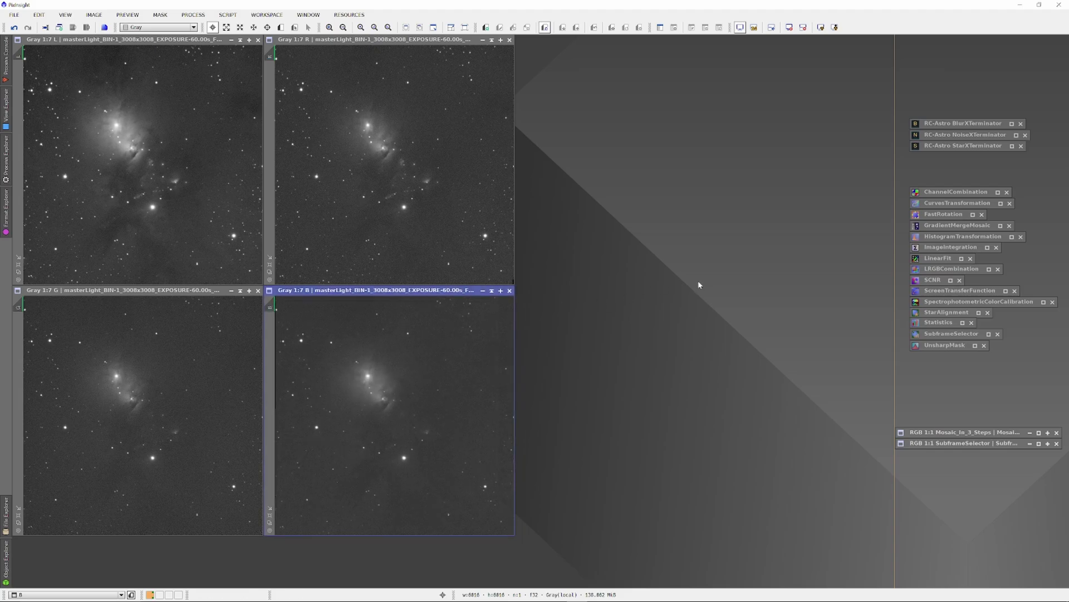
- Apply RC-Astro BlurXTerminator with Correct Only enabled to the L and R images
{"action": "double_click", "coordinate": [956, 123]}
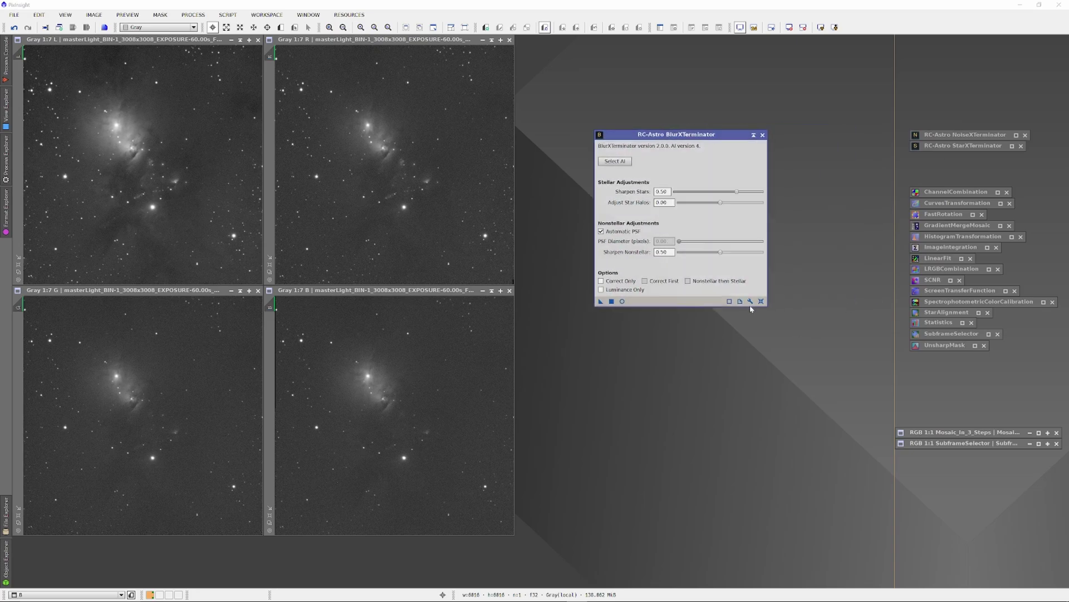
{"action": "left_click", "coordinate": [601, 281]}
{"action": "left_click_drag", "start_coordinate": [600, 301], "coordinate": [186, 237]}
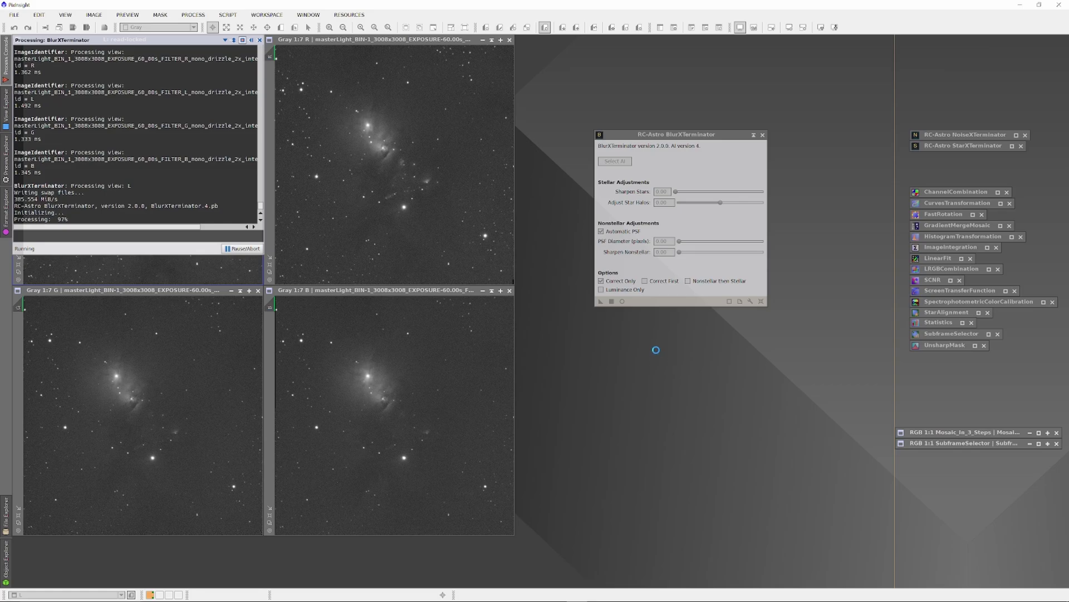
{"action": "left_click_drag", "start_coordinate": [601, 301], "coordinate": [444, 232]}
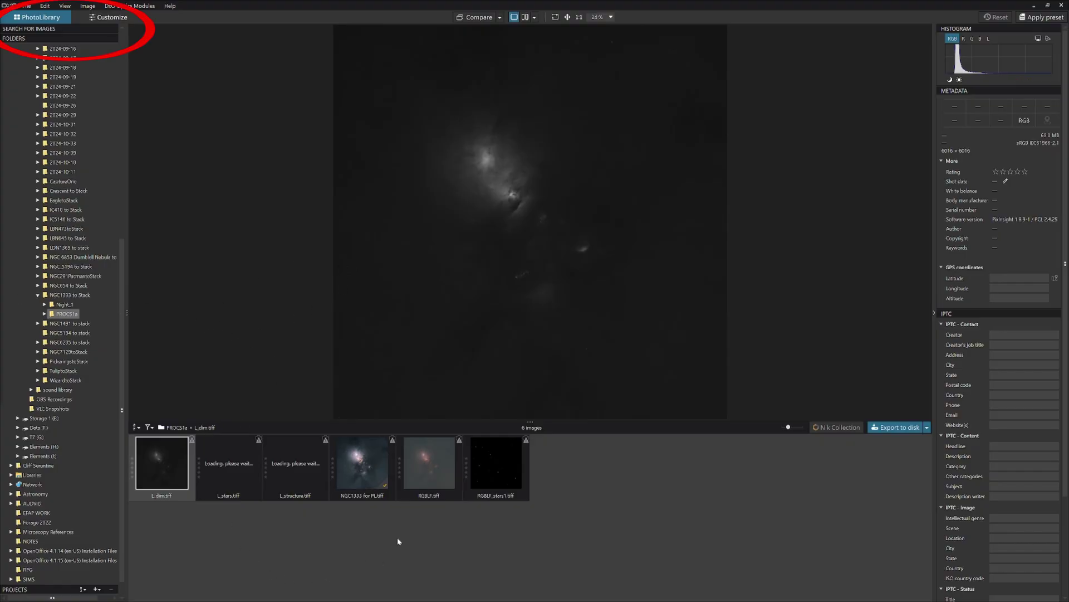
- In DxO PhotoLab, open NGC1333 for PL.tiff for customizing and enable DxO Smart Lighting and DxO ClearView Plus
{"action": "left_click", "coordinate": [370, 474]}
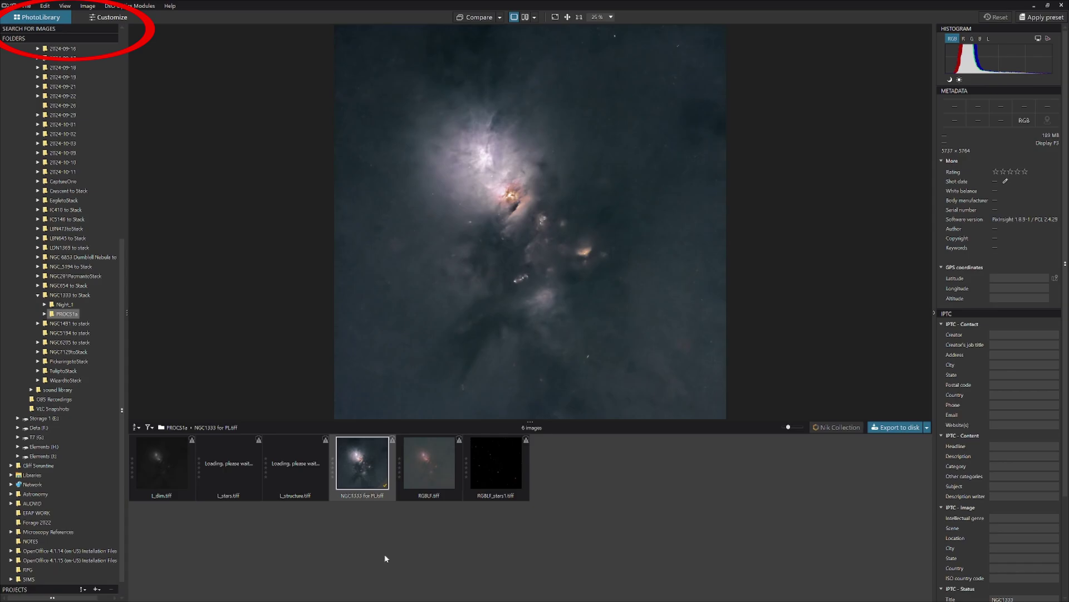
{"action": "key", "text": "ctrl+u"}
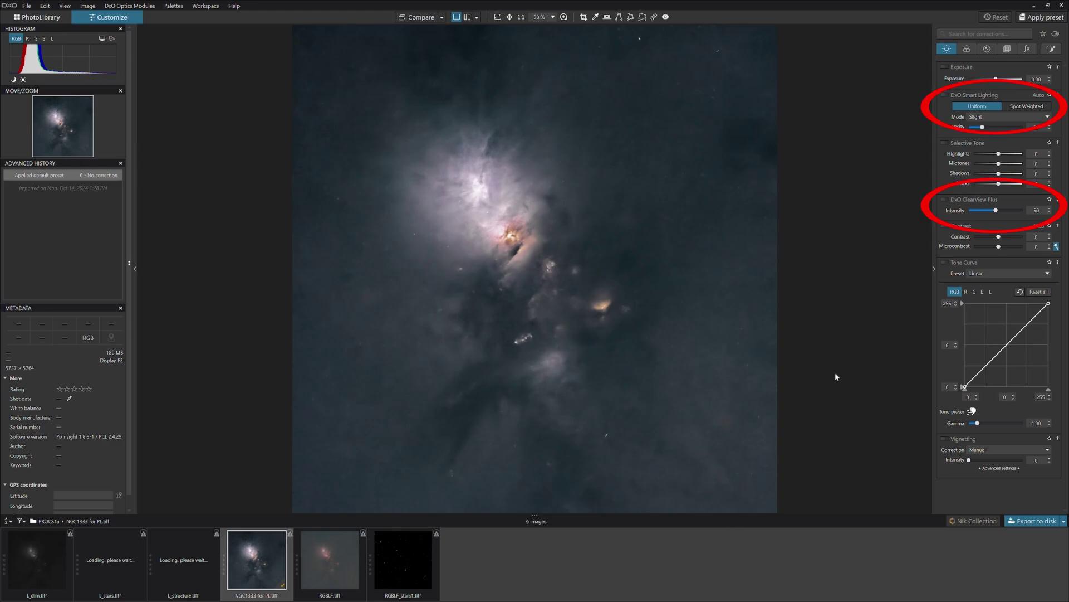
{"action": "left_click", "coordinate": [945, 95]}
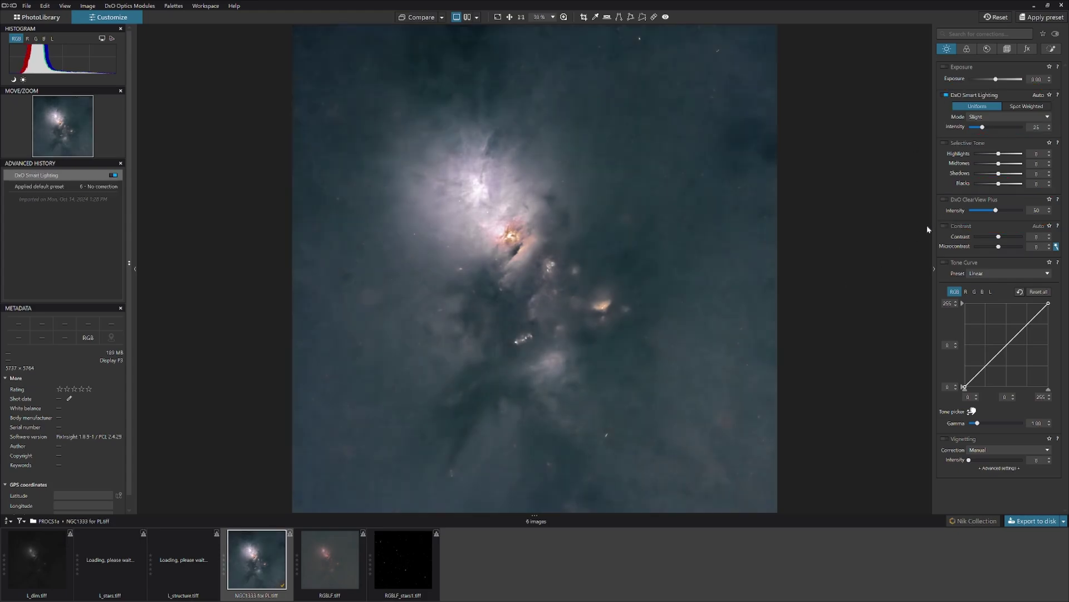
{"action": "left_click", "coordinate": [945, 199]}
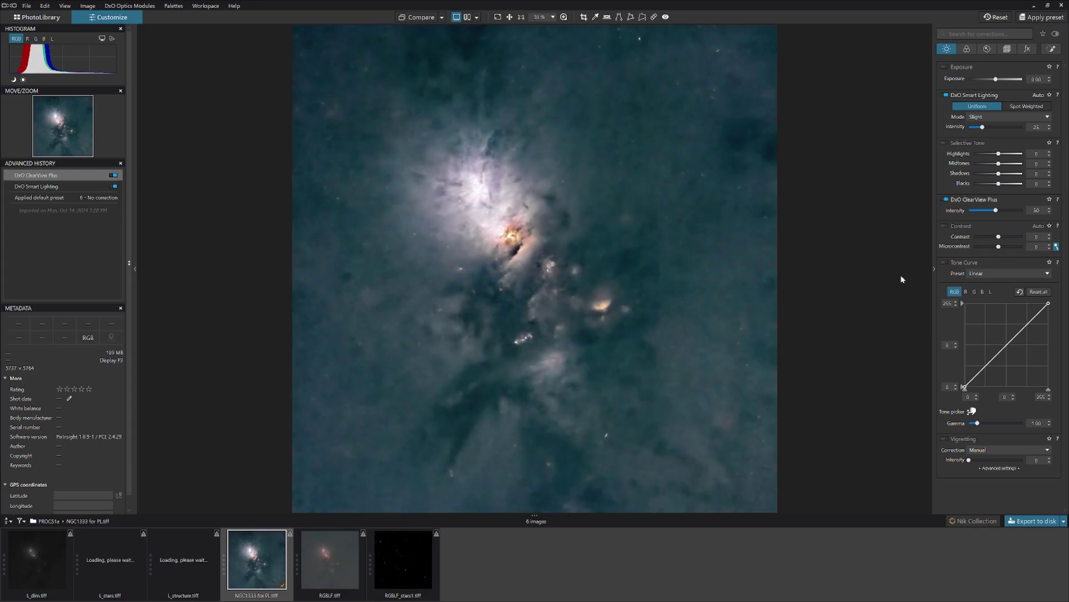
- Set the DxO ClearView Plus intensity to 0 and the DxO Smart Lighting intensity to 28
{"action": "left_click_drag", "start_coordinate": [996, 212], "coordinate": [970, 211]}
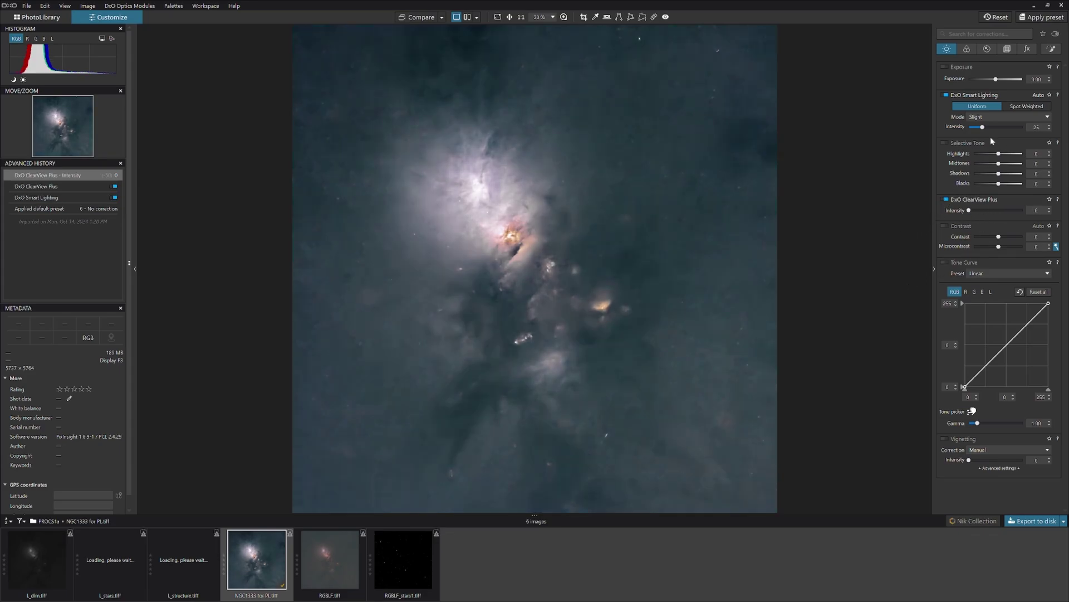
{"action": "left_click_drag", "start_coordinate": [983, 127], "coordinate": [970, 127]}
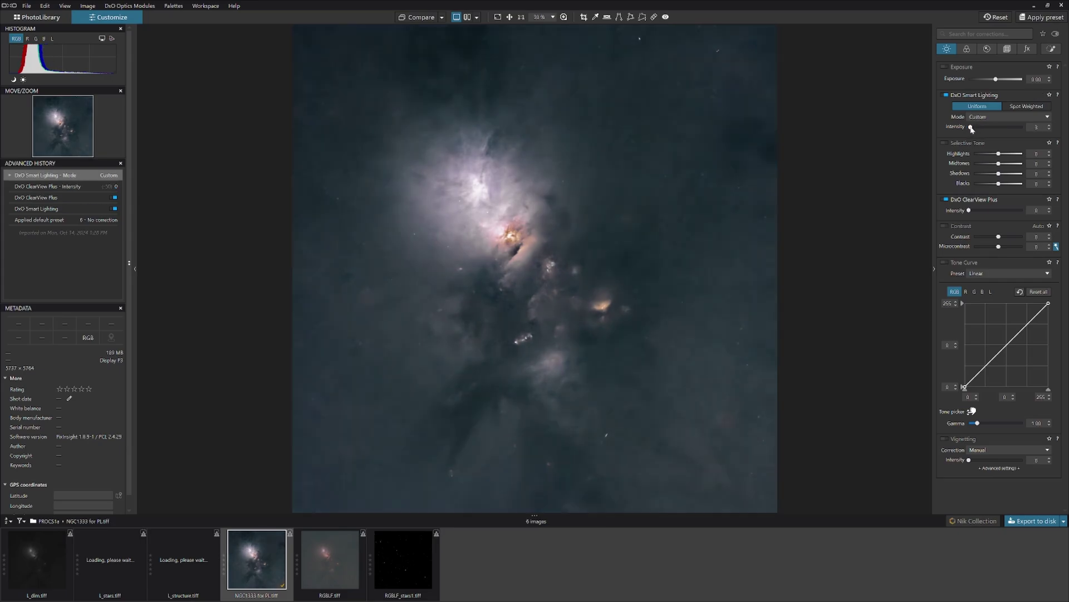
{"action": "left_click_drag", "start_coordinate": [971, 128], "coordinate": [979, 129]}
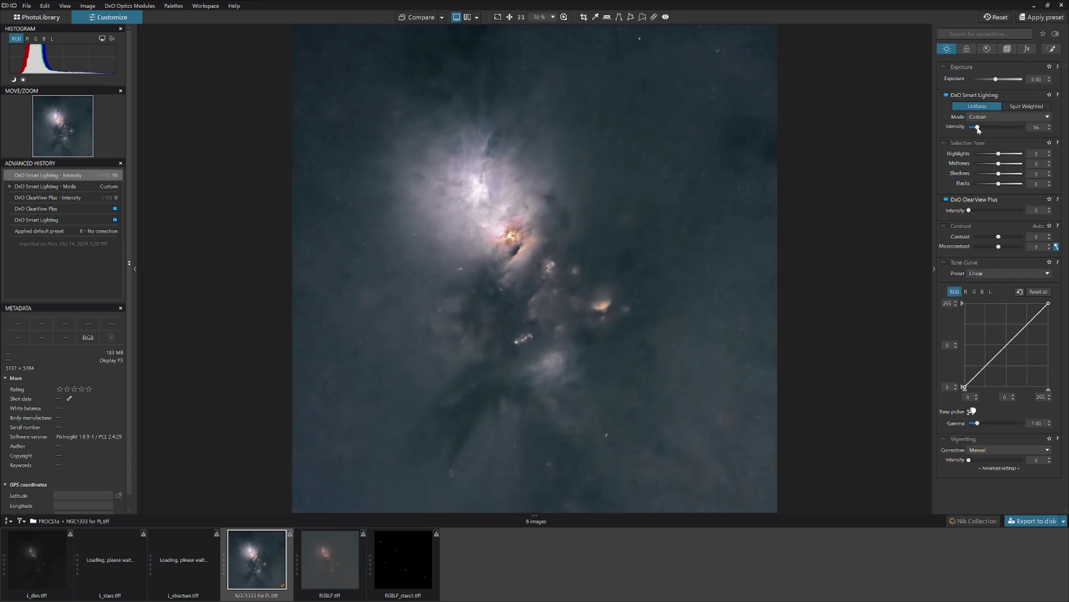
{"action": "left_click_drag", "start_coordinate": [979, 129], "coordinate": [984, 132]}
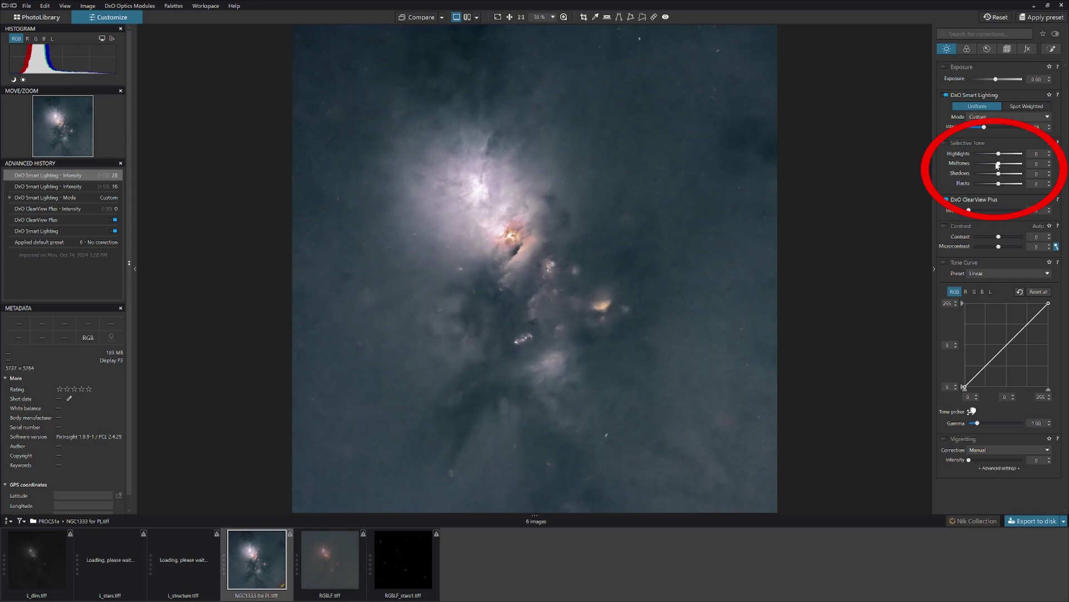
- Adjust Selective Tone to highlights -32, midtones 23, shadows -18 and blacks -9
{"action": "left_click_drag", "start_coordinate": [999, 164], "coordinate": [1002, 164]}
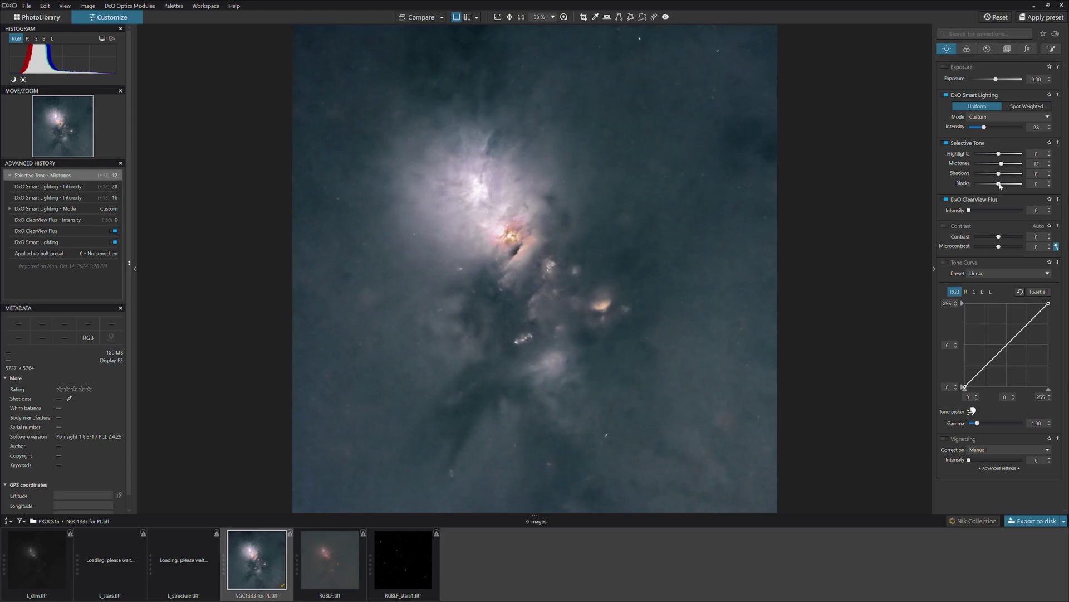
{"action": "left_click_drag", "start_coordinate": [999, 176], "coordinate": [992, 155]}
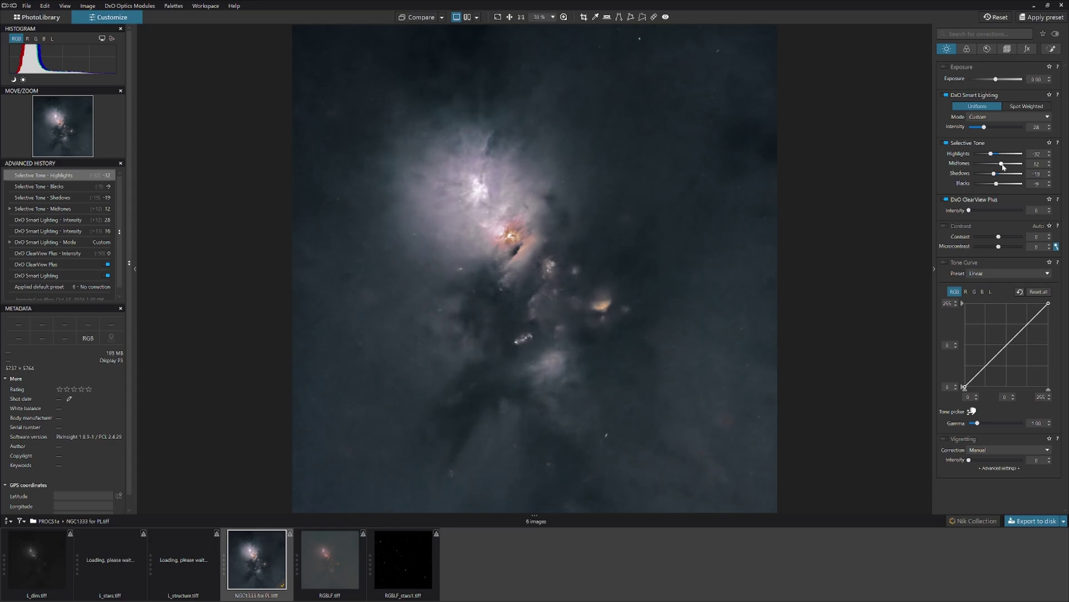
{"action": "left_click_drag", "start_coordinate": [1004, 166], "coordinate": [1006, 167]}
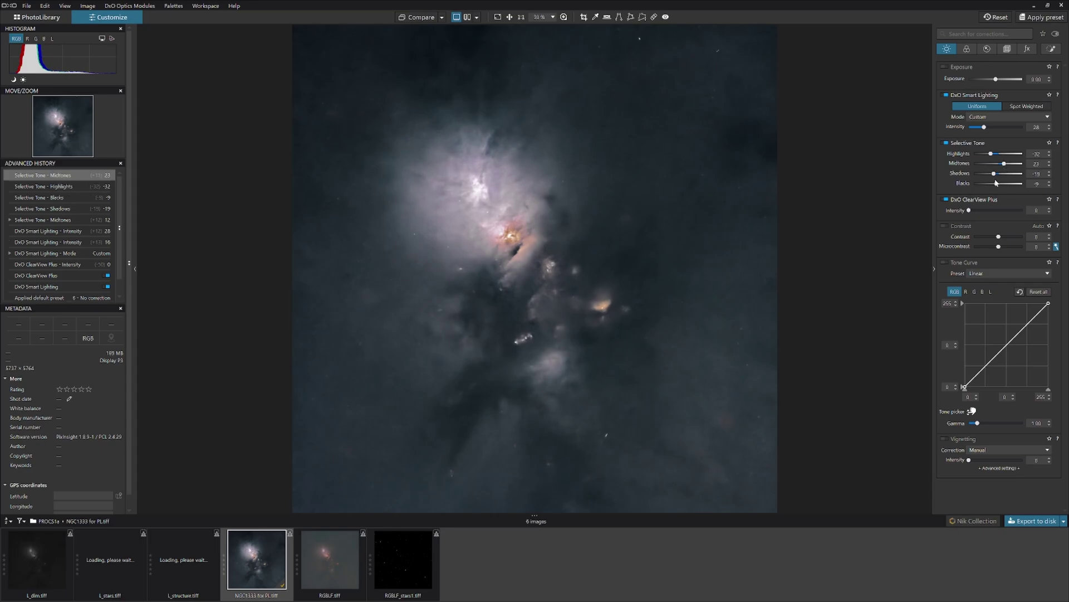
{"action": "left_click_drag", "start_coordinate": [994, 175], "coordinate": [996, 175]}
{"action": "left_click_drag", "start_coordinate": [997, 175], "coordinate": [996, 175]}
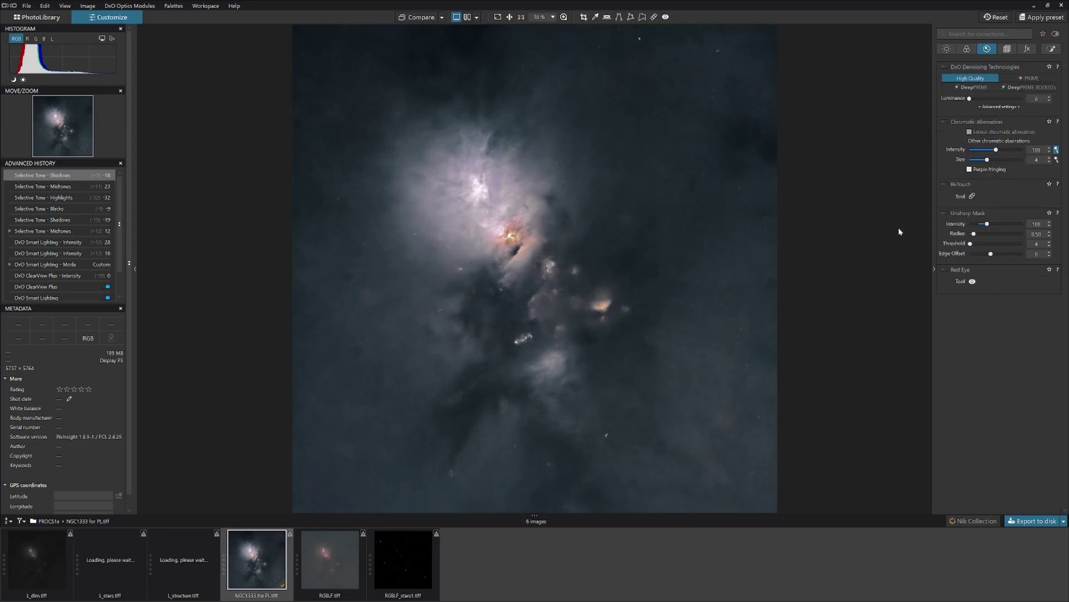
- Apply an Unsharp Mask with intensity 392, radius 1.55 and threshold 40
{"action": "left_click", "coordinate": [988, 224]}
{"action": "left_click_drag", "start_coordinate": [988, 224], "coordinate": [1013, 236]}
{"action": "left_click_drag", "start_coordinate": [1014, 237], "coordinate": [985, 235]}
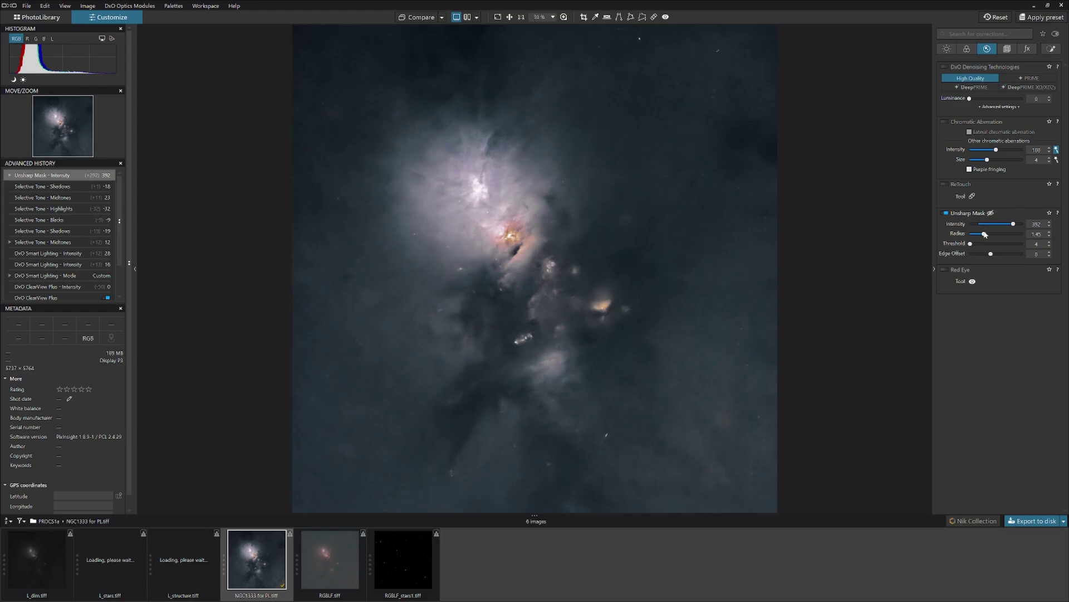
{"action": "left_click_drag", "start_coordinate": [985, 236], "coordinate": [985, 234]}
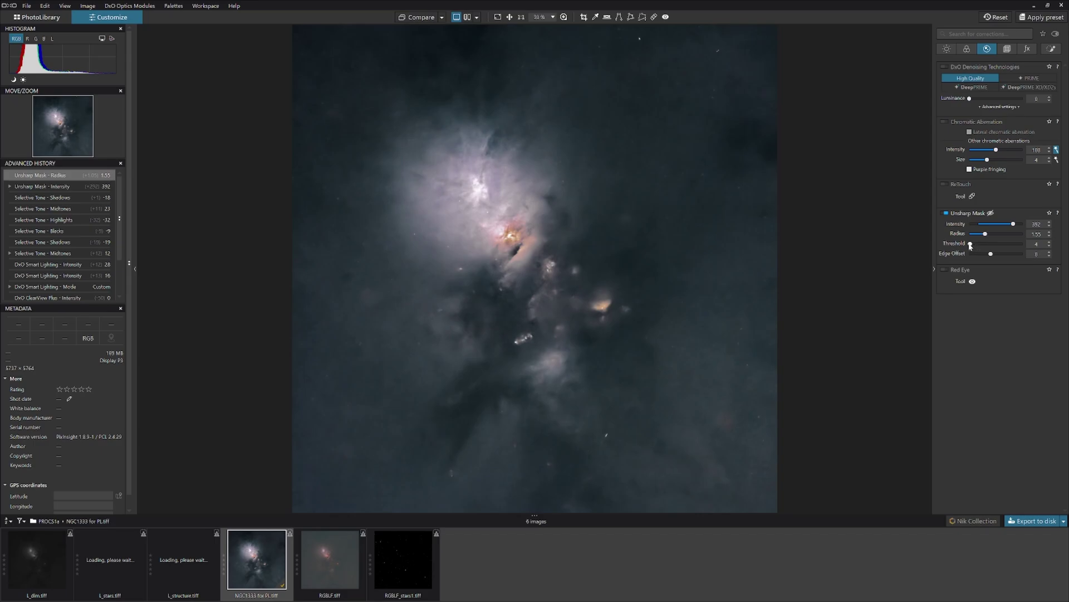
{"action": "left_click_drag", "start_coordinate": [972, 244], "coordinate": [979, 244]}
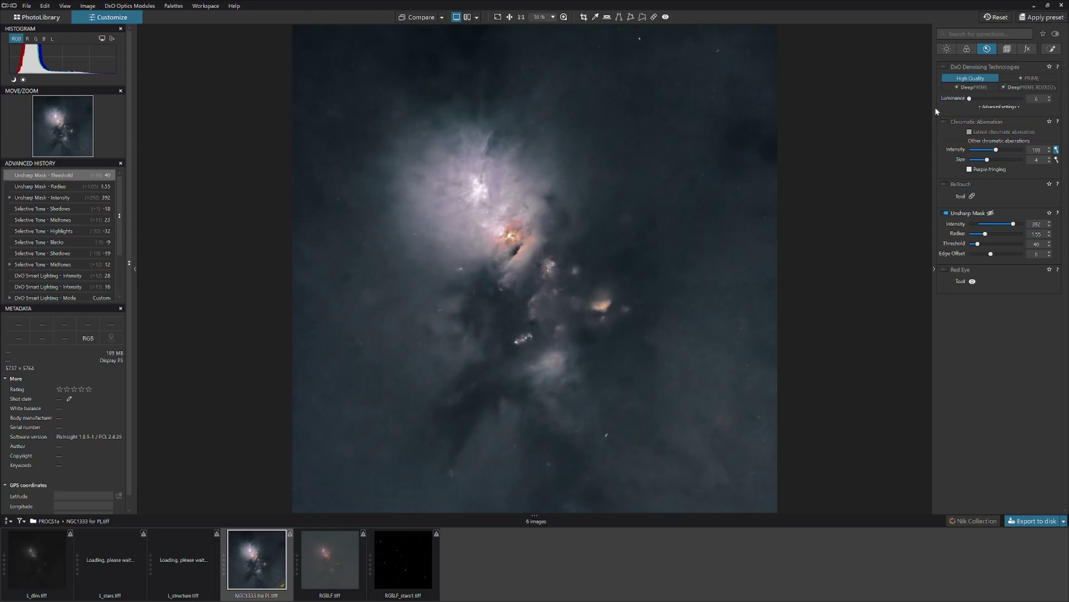
- Add a local adjustment control point on the brightest core of the nebula and slightly enlarge its circle
{"action": "left_click", "coordinate": [947, 50]}
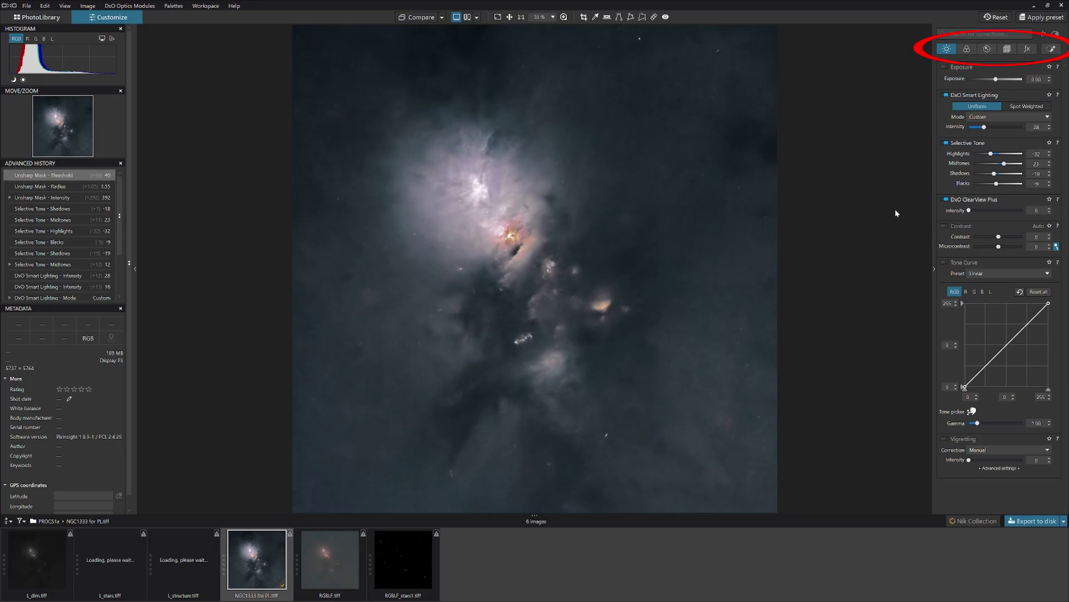
{"action": "left_click", "coordinate": [1051, 51]}
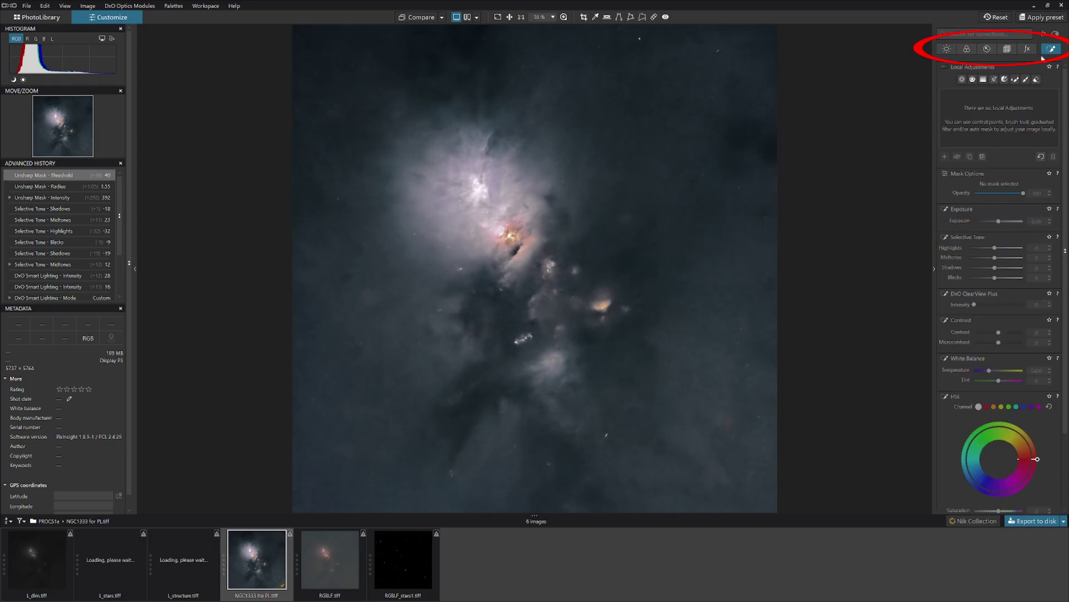
{"action": "left_click", "coordinate": [962, 79]}
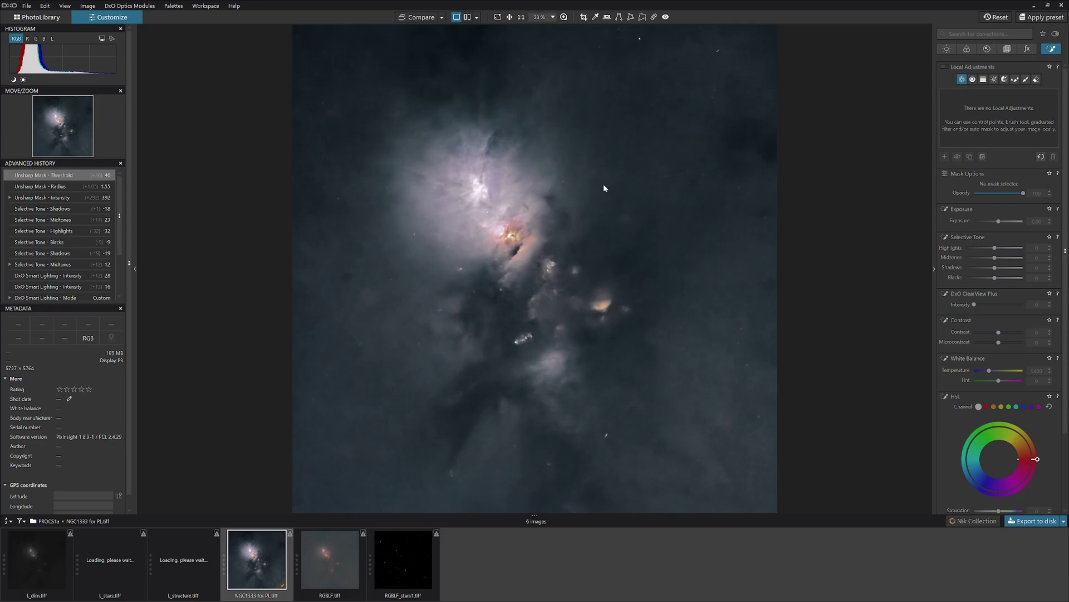
{"action": "left_click", "coordinate": [478, 190]}
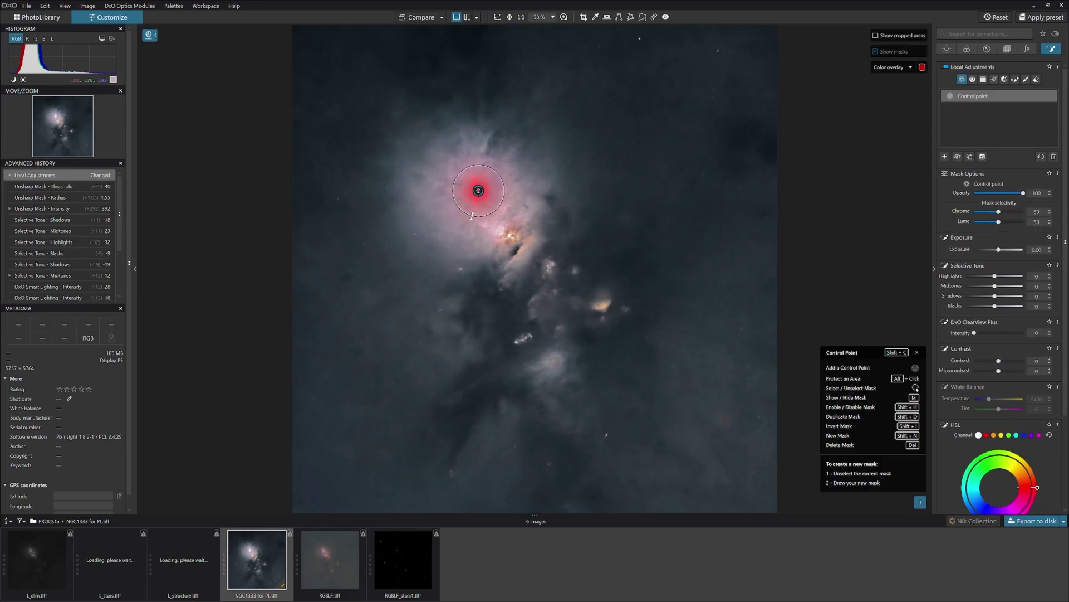
{"action": "left_click_drag", "start_coordinate": [472, 216], "coordinate": [471, 221]}
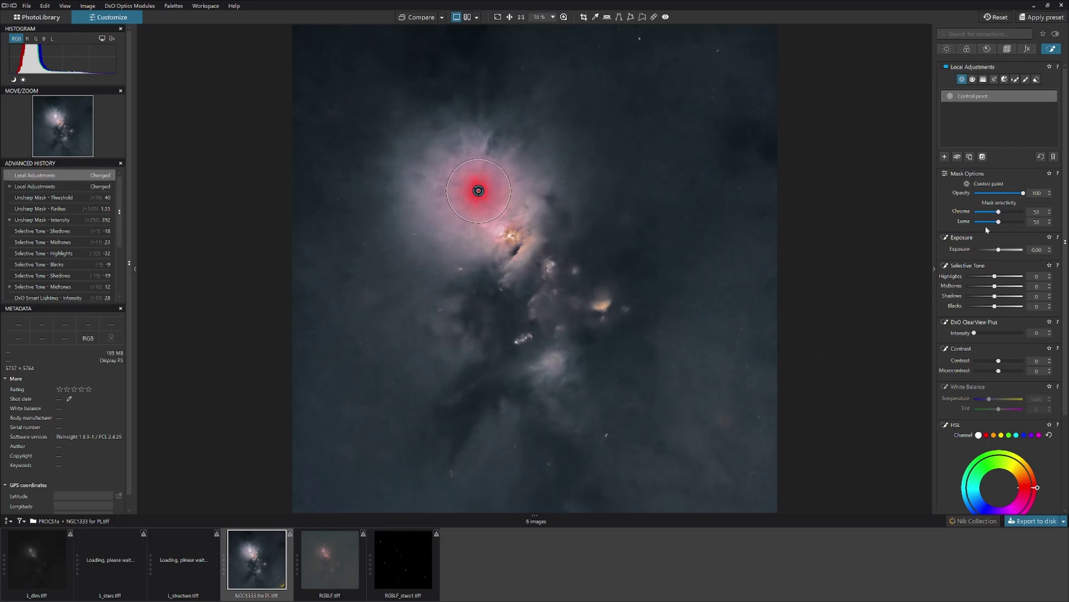
- Set the control point's luma selectivity to 57, with local highlights -49, shadows -52, raised midtones and lowered blacks
{"action": "mouse_move", "coordinate": [999, 221]}
{"action": "left_mouse_down"}
{"action": "mouse_move", "coordinate": [983, 224]}
{"action": "mouse_move", "coordinate": [1021, 223]}
{"action": "mouse_move", "coordinate": [1002, 222]}
{"action": "left_mouse_up"}
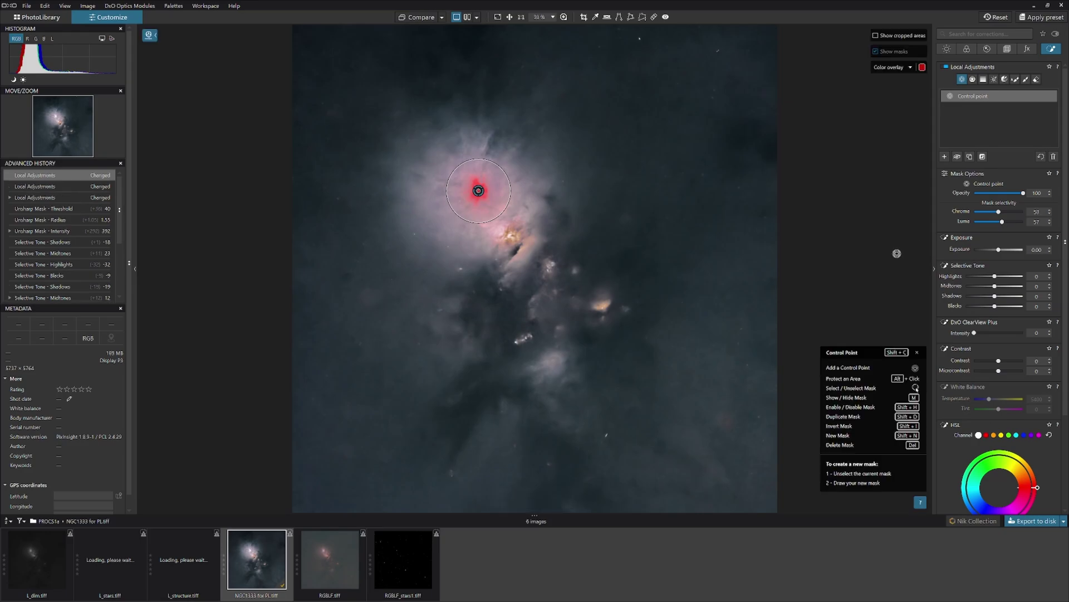
{"action": "left_click_drag", "start_coordinate": [996, 280], "coordinate": [984, 306]}
- Set the core control point's sharpness to 47, microcontrast to 21 and DxO ClearView Plus intensity to 30
{"action": "scroll", "coordinate": [994, 323], "scroll_direction": "down", "scroll_amount": 6}
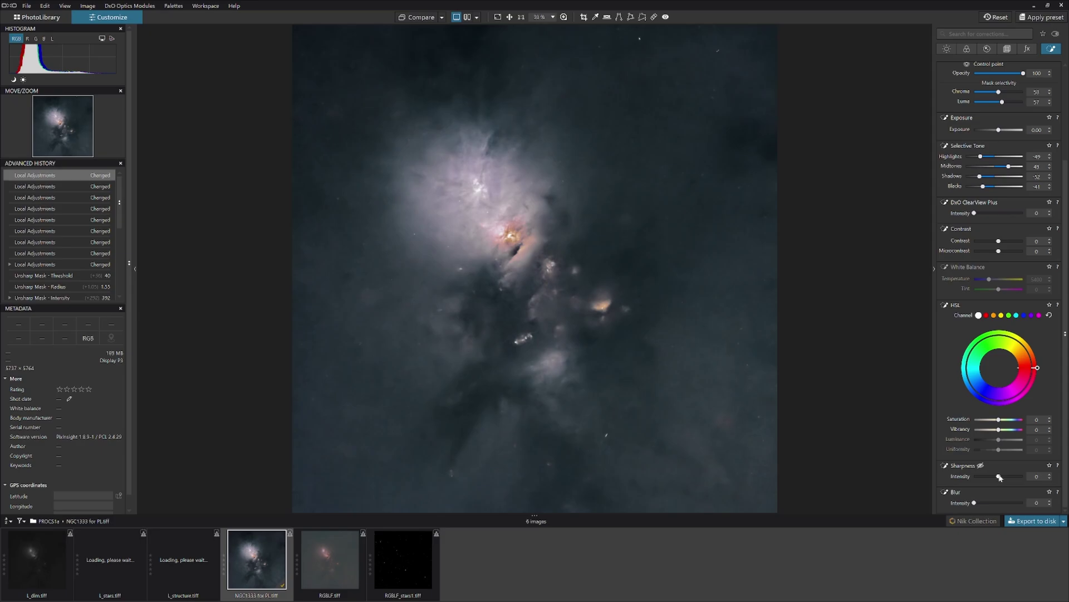
{"action": "left_click_drag", "start_coordinate": [999, 477], "coordinate": [1010, 477]}
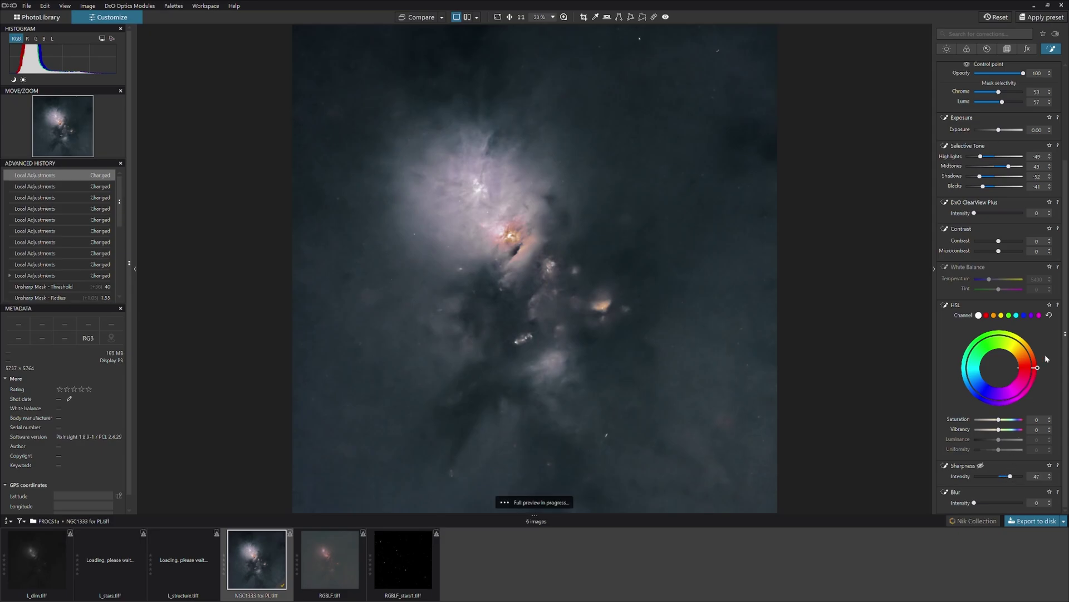
{"action": "left_click_drag", "start_coordinate": [1000, 251], "coordinate": [1004, 252]}
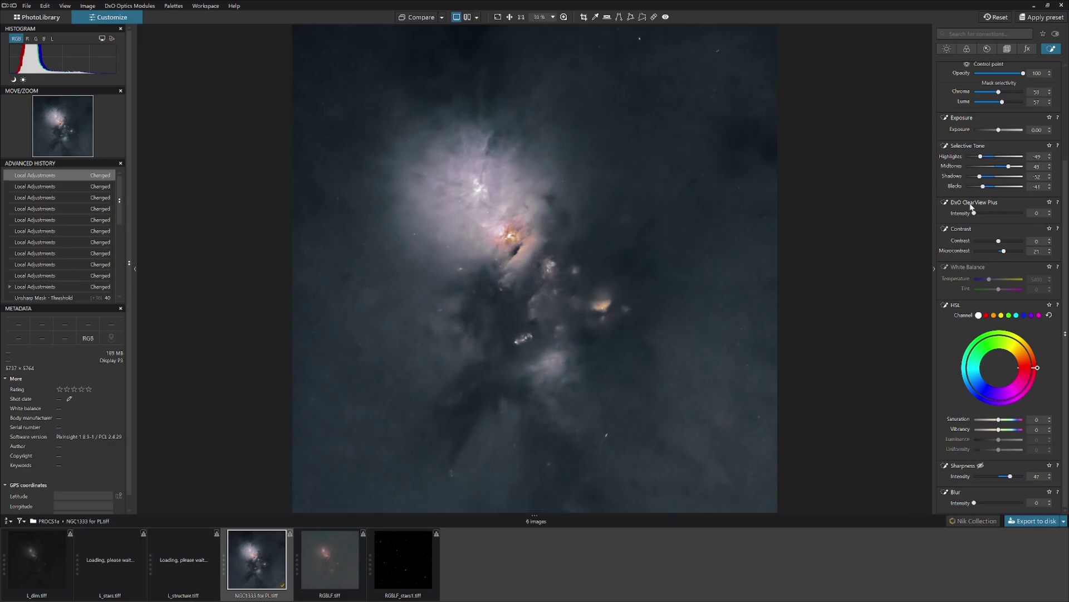
{"action": "left_click_drag", "start_coordinate": [974, 213], "coordinate": [990, 215]}
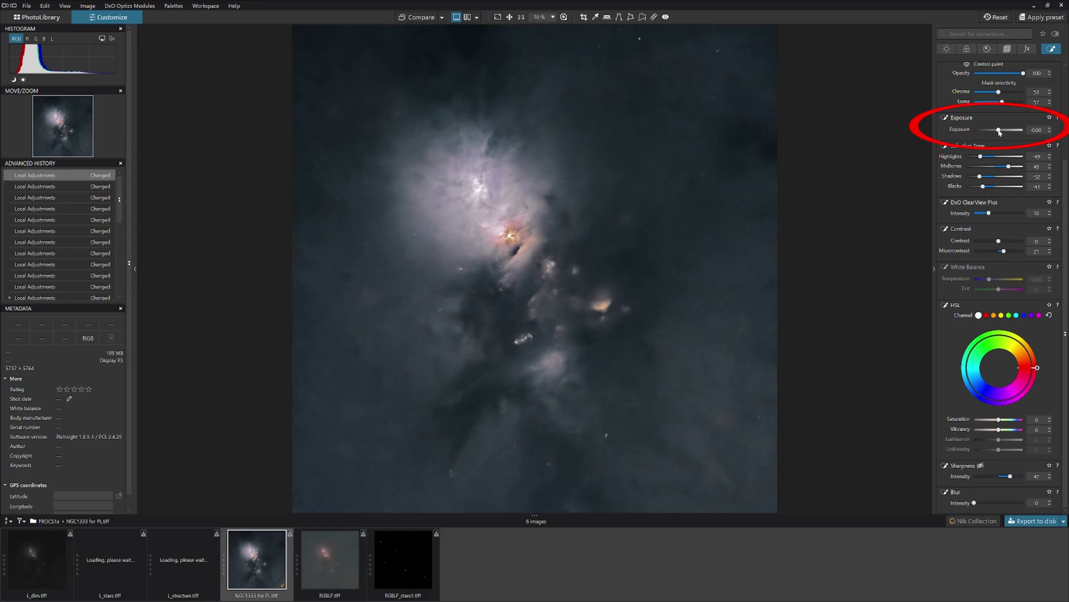
- Try a higher local exposure on the core, then set it to -0.05 and check the mask overlay
{"action": "left_click_drag", "start_coordinate": [1000, 130], "coordinate": [1006, 134]}
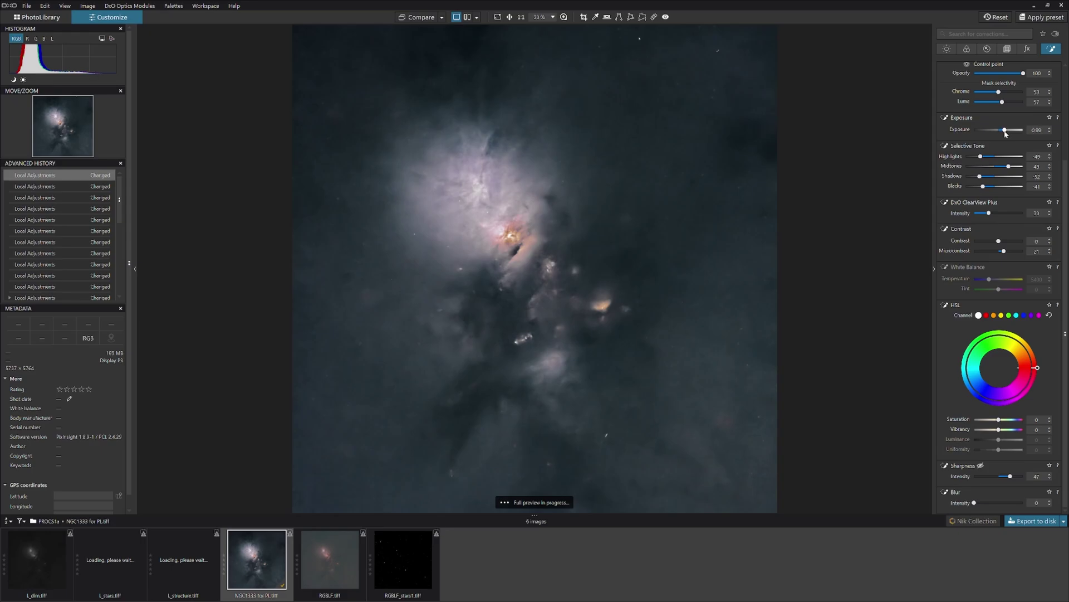
{"action": "double_click", "coordinate": [1006, 134]}
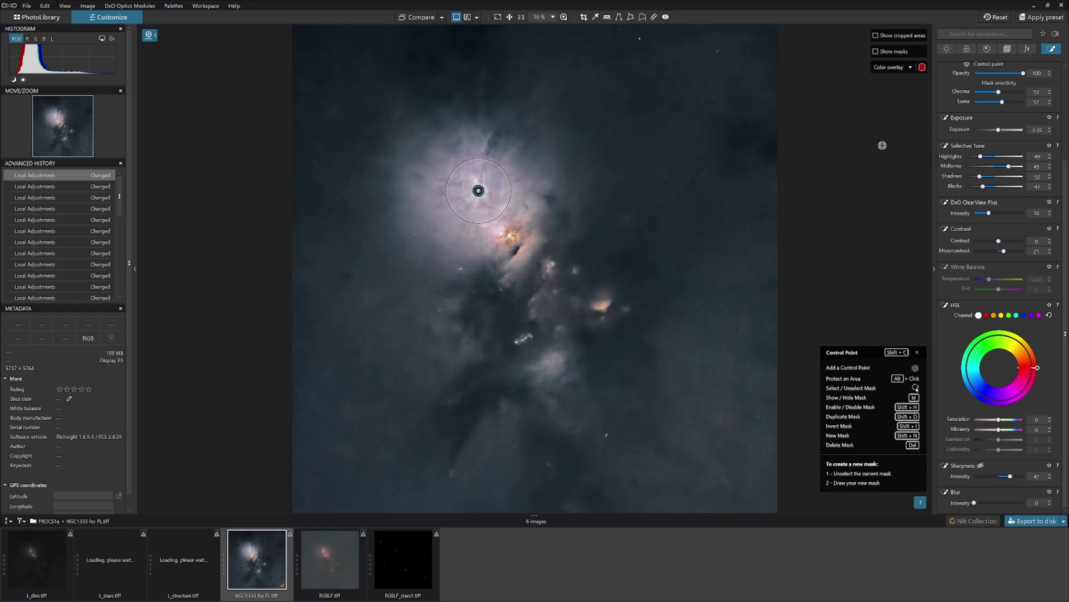
{"action": "key", "text": "m"}
{"action": "key", "text": "m"}
- Create a new mask with a control point on the orange area just below the bright core
{"action": "scroll", "coordinate": [987, 123], "scroll_direction": "up", "scroll_amount": 3}
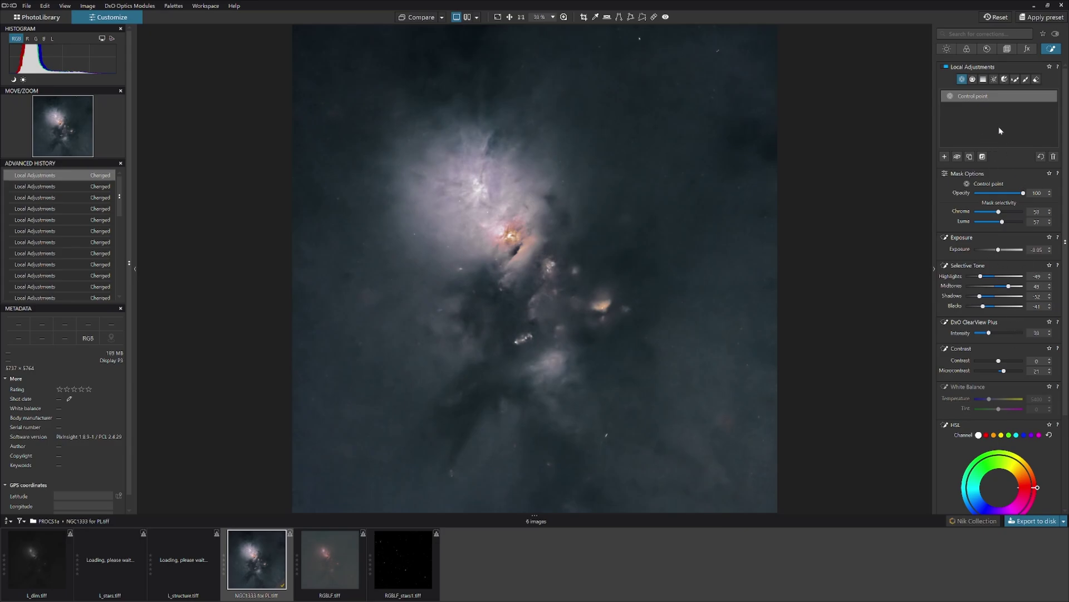
{"action": "left_click", "coordinate": [945, 157]}
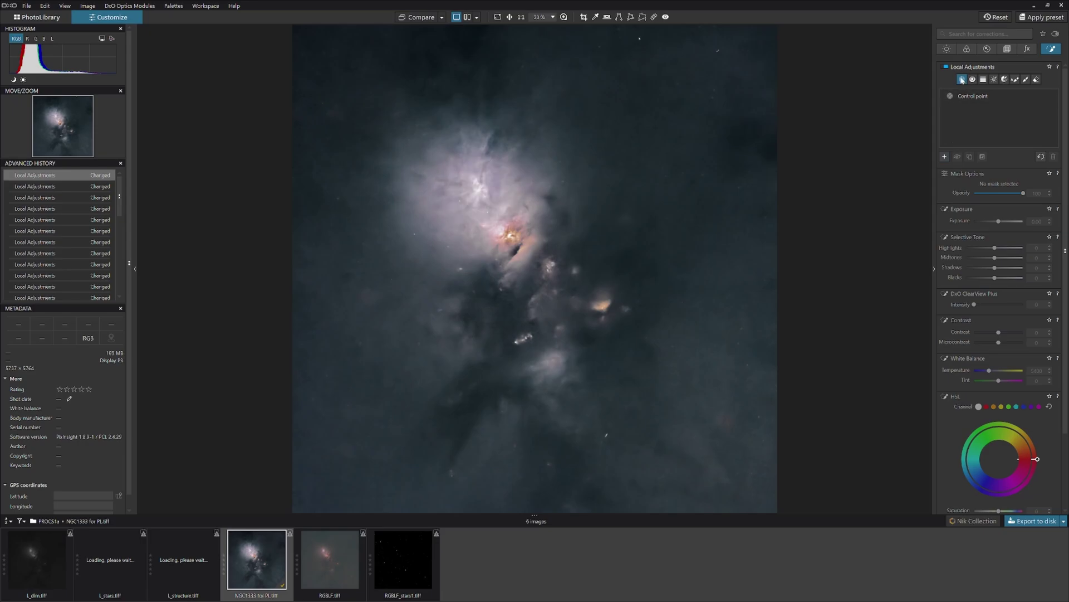
{"action": "left_click", "coordinate": [963, 80]}
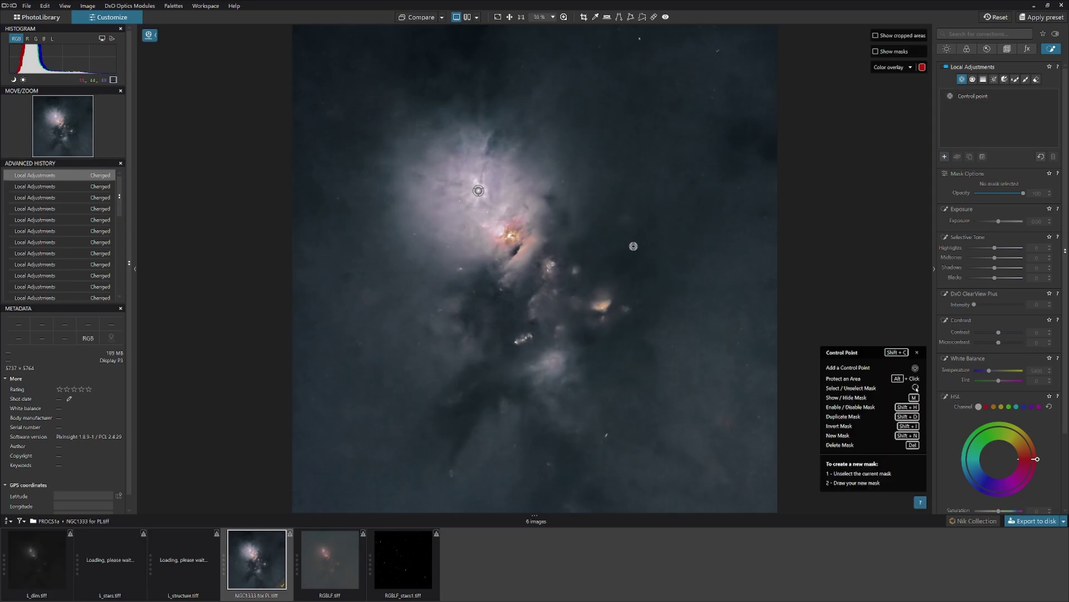
{"action": "left_click", "coordinate": [511, 236]}
- Lower the magenta channel's saturation and raise its uniformity in the orange area's local HSL settings
{"action": "left_click", "coordinate": [1039, 375]}
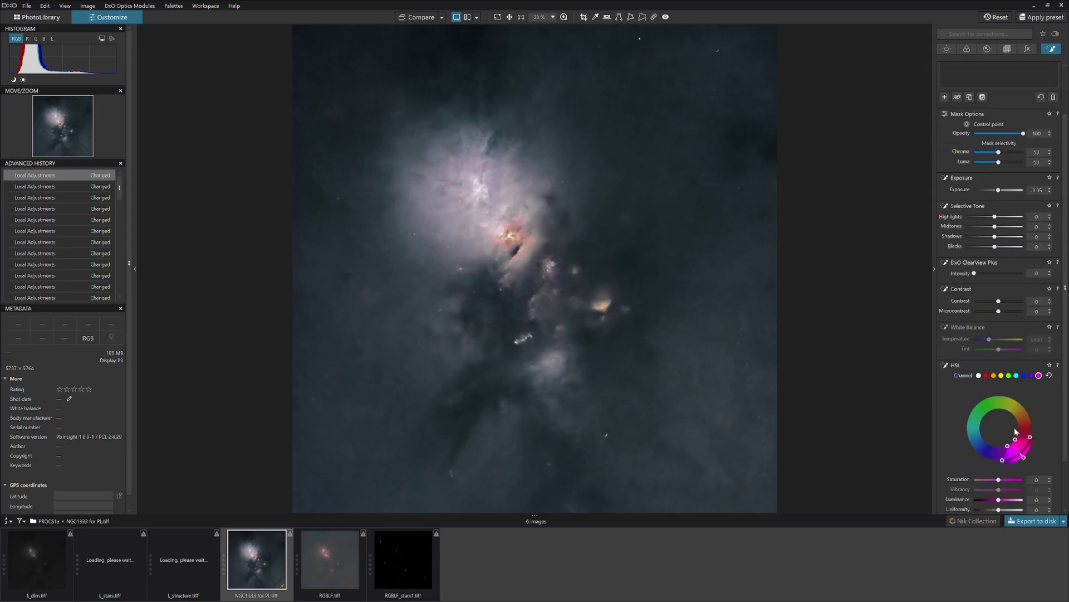
{"action": "scroll", "coordinate": [1008, 433], "scroll_direction": "down", "scroll_amount": 1}
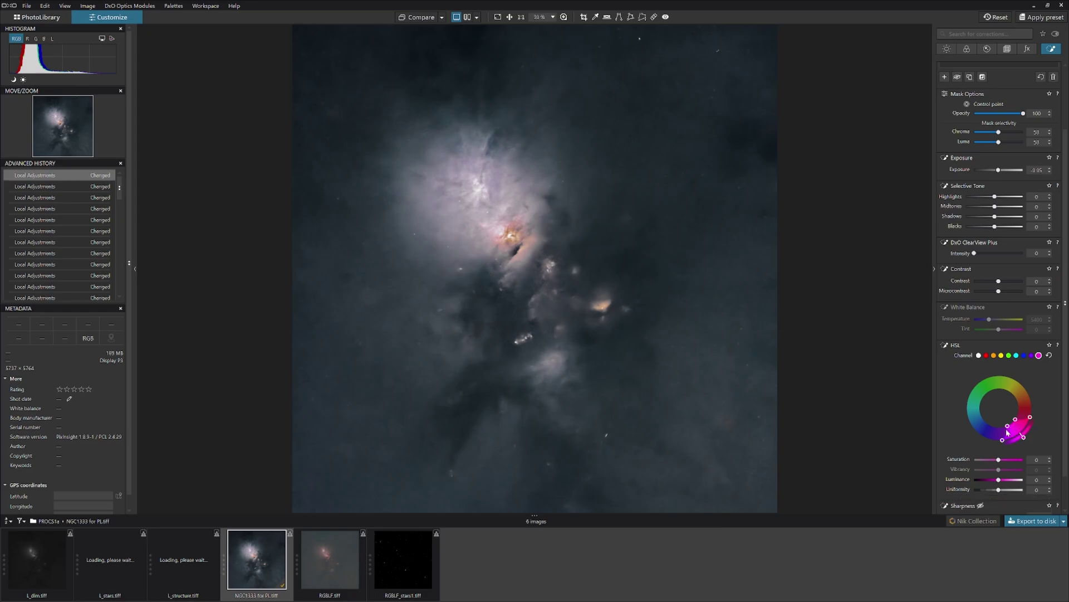
{"action": "left_click_drag", "start_coordinate": [998, 460], "coordinate": [1015, 490]}
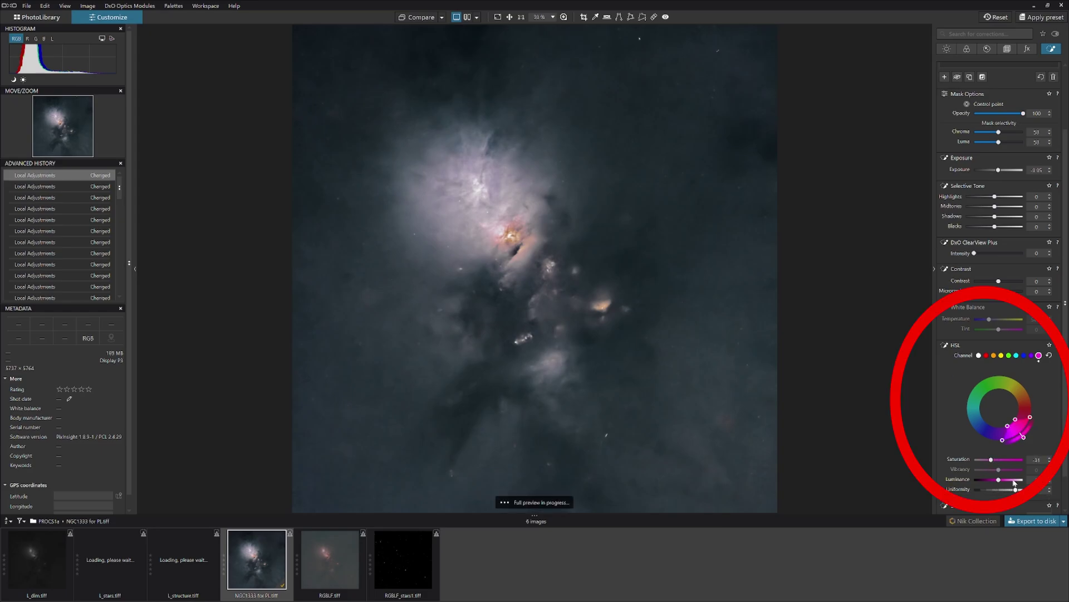
- Raise the orange channel's saturation and uniformity and set its luminance to 18 for the same control point
{"action": "scroll", "coordinate": [968, 400], "scroll_direction": "down", "scroll_amount": 2}
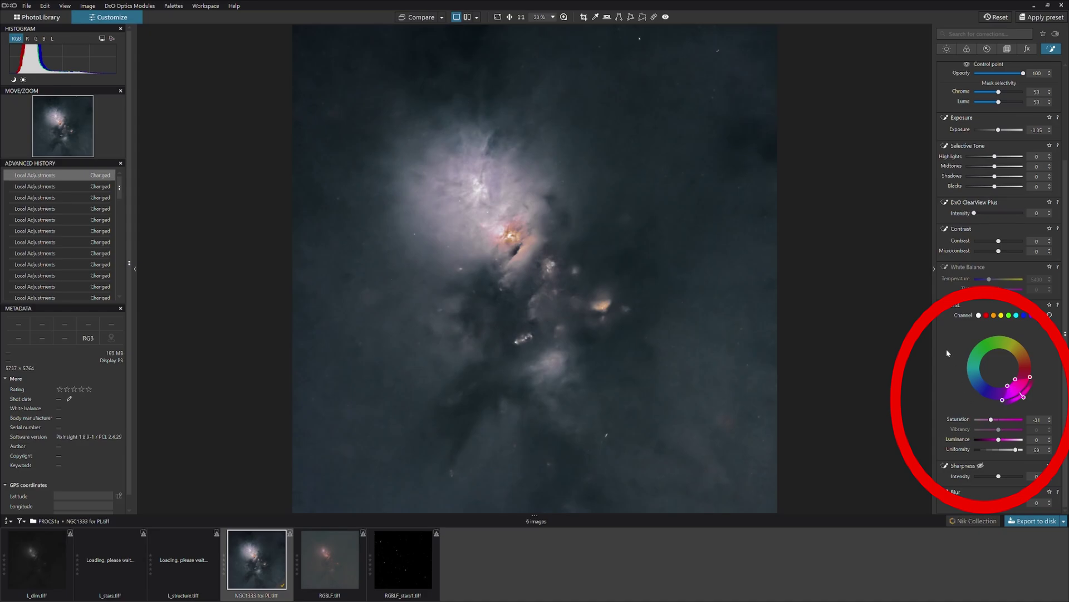
{"action": "left_click", "coordinate": [994, 315]}
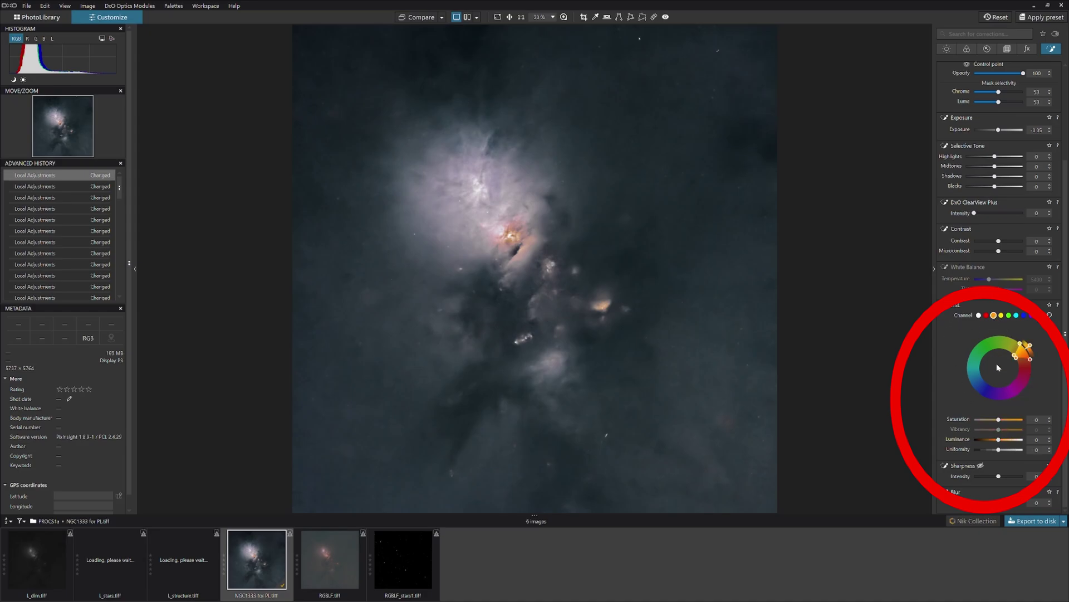
{"action": "left_click_drag", "start_coordinate": [1001, 422], "coordinate": [1015, 450]}
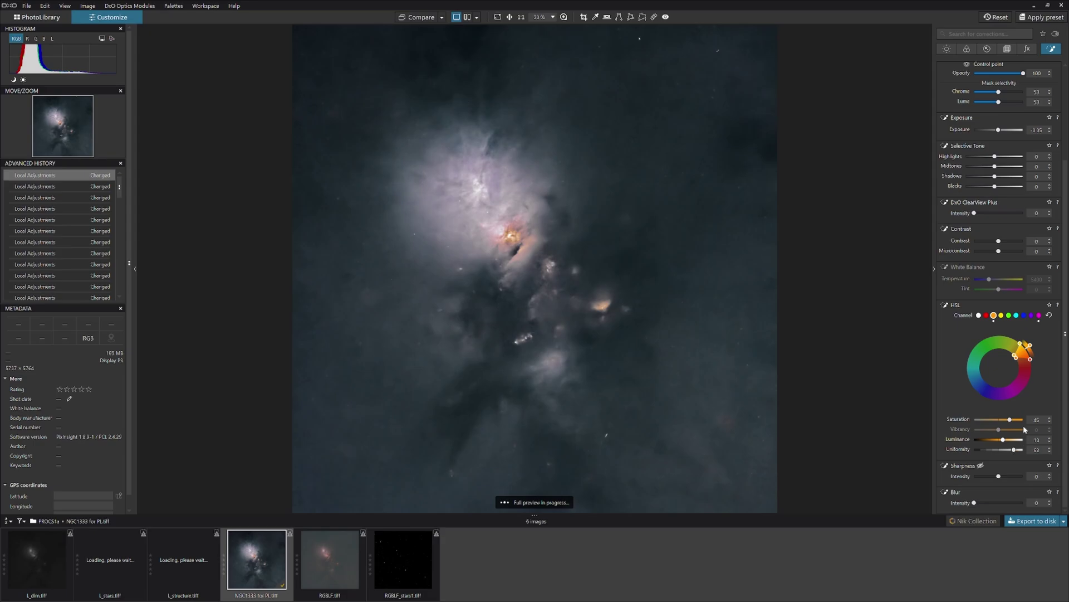
- Try extending the magenta channel's hue range toward red and changing its saturation and luminance, then undo the change
{"action": "left_click", "coordinate": [1038, 315]}
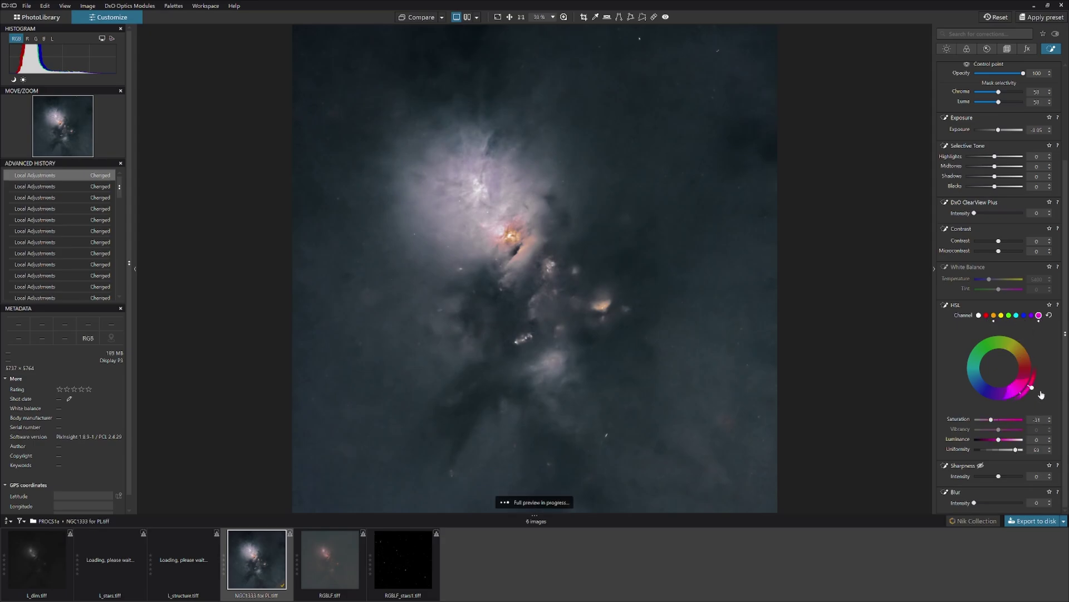
{"action": "mouse_move", "coordinate": [1026, 387]}
{"action": "left_click_drag", "start_coordinate": [1027, 387], "coordinate": [1031, 357]}
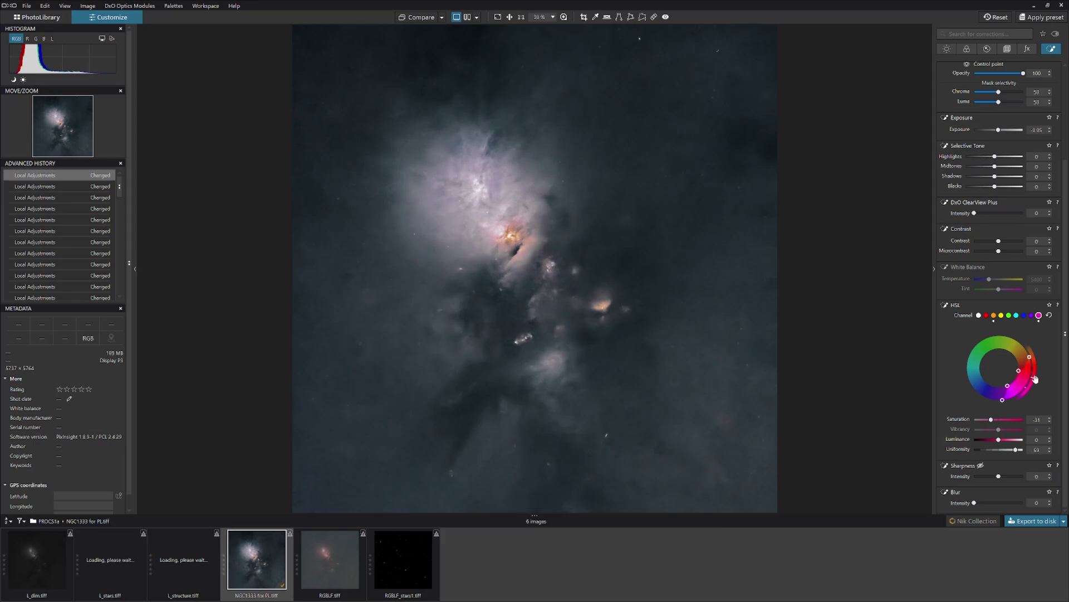
{"action": "mouse_move", "coordinate": [991, 424]}
{"action": "left_mouse_down"}
{"action": "mouse_move", "coordinate": [1014, 422]}
{"action": "mouse_move", "coordinate": [993, 421]}
{"action": "mouse_move", "coordinate": [1001, 442]}
{"action": "left_mouse_up"}
{"action": "key", "text": "ctrl+z"}
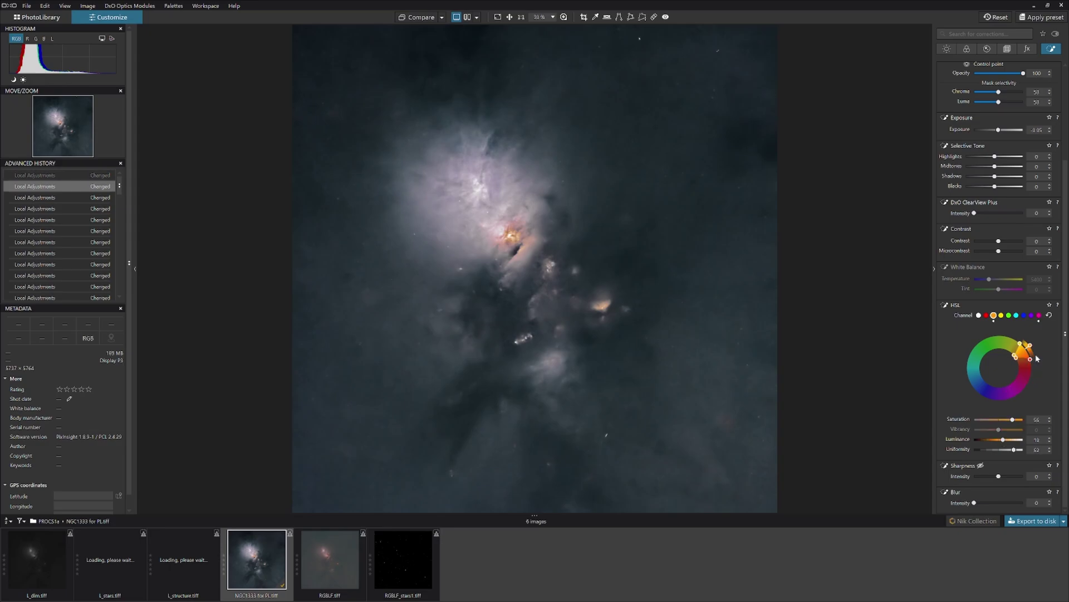
- Extend the orange channel's hue range toward red, set its uniformity to 77 and check the mask overlay
{"action": "left_click_drag", "start_coordinate": [1018, 362], "coordinate": [1030, 369]}
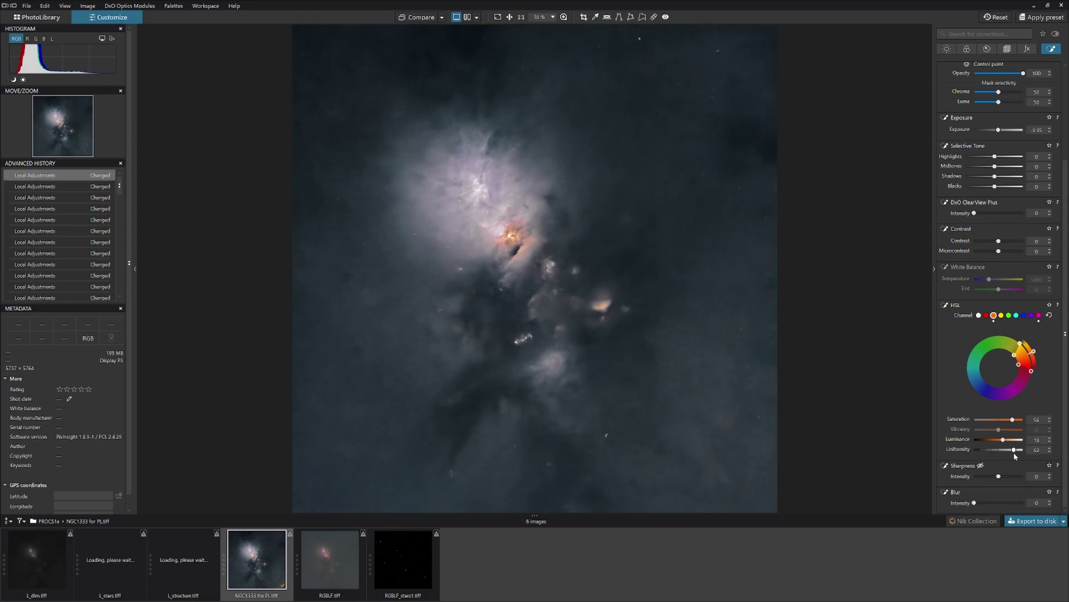
{"action": "left_click_drag", "start_coordinate": [1015, 452], "coordinate": [1019, 450]}
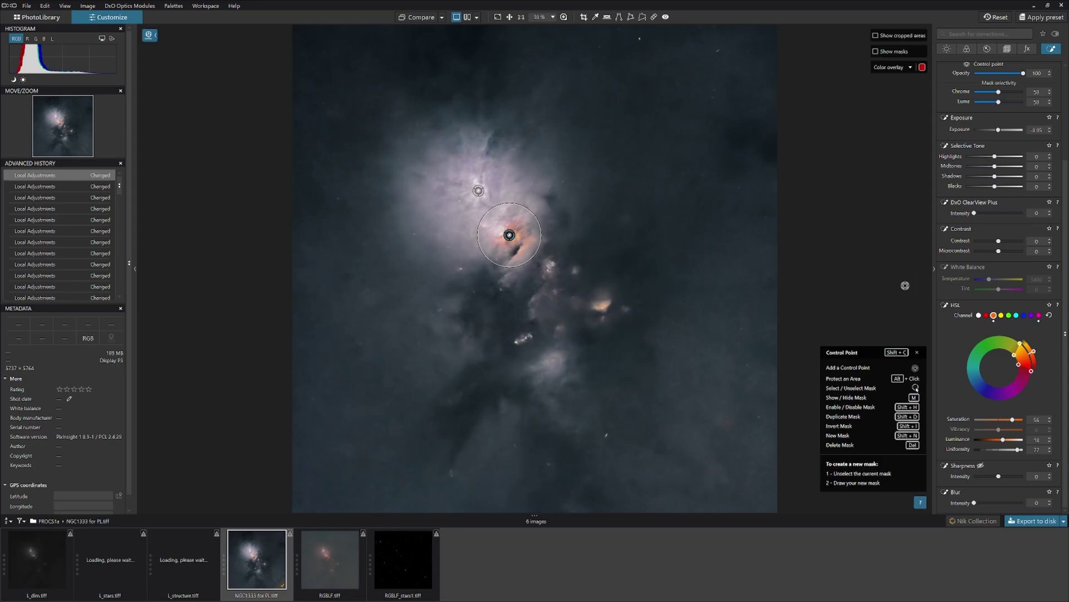
{"action": "key", "text": "m"}
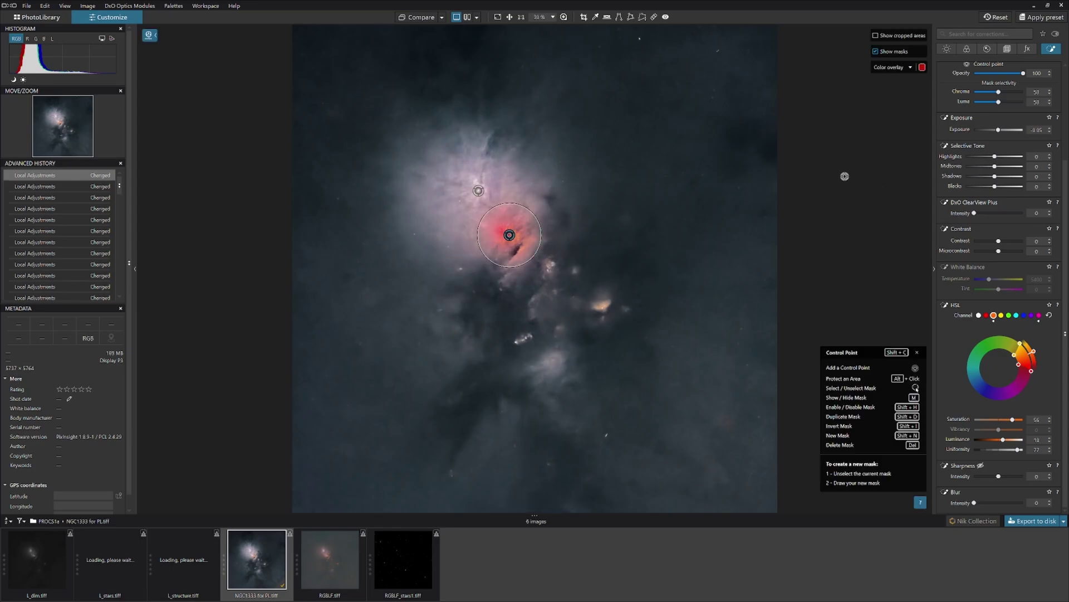
{"action": "key", "text": "m"}
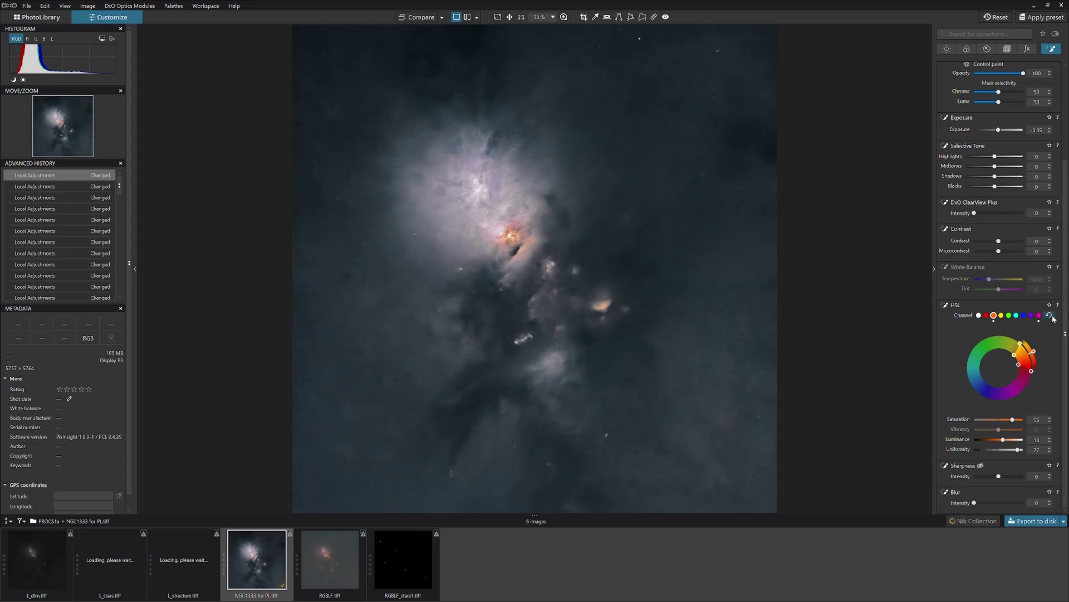
- Add a new control point on the small separate orange patch and raise its orange saturation and uniformity, with luminance 11
{"action": "scroll", "coordinate": [1003, 178], "scroll_direction": "up", "scroll_amount": 2}
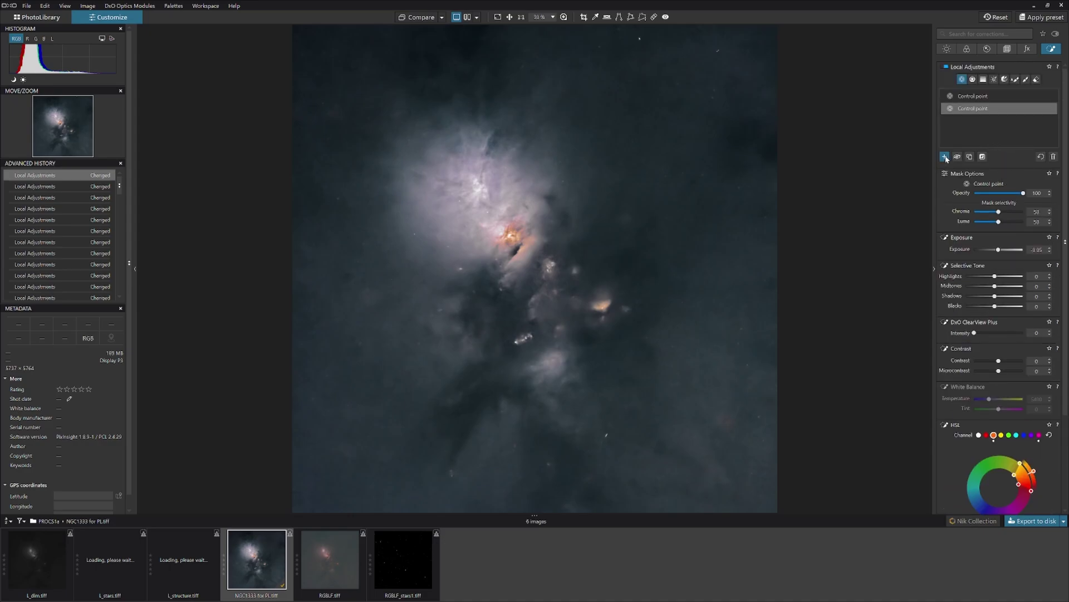
{"action": "left_click", "coordinate": [944, 157]}
{"action": "left_click", "coordinate": [603, 306]}
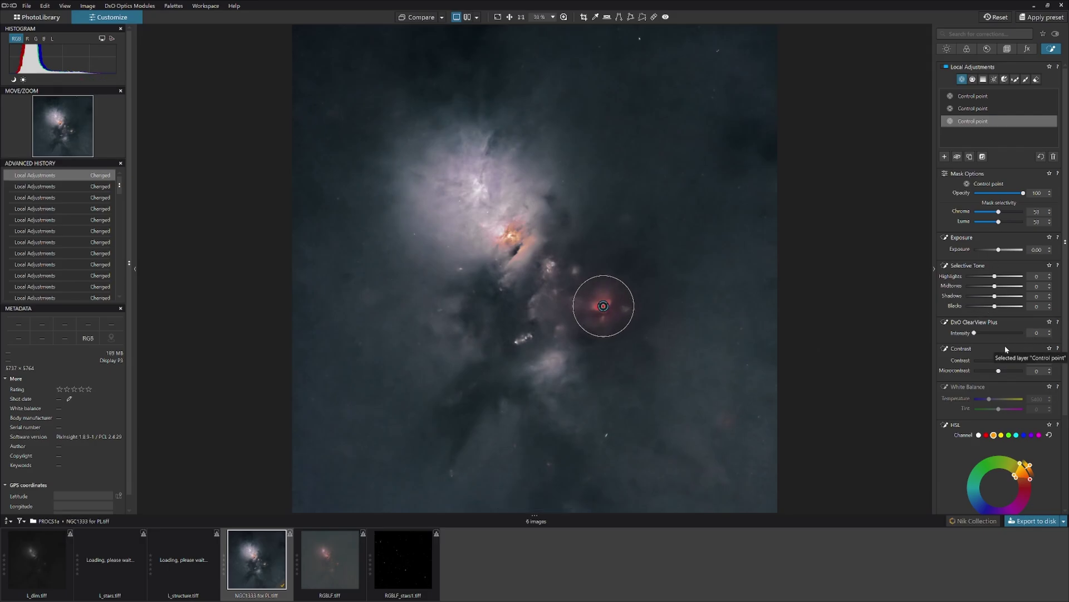
{"action": "scroll", "coordinate": [1031, 345], "scroll_direction": "down", "scroll_amount": 2}
{"action": "left_click_drag", "start_coordinate": [999, 459], "coordinate": [1012, 489]}
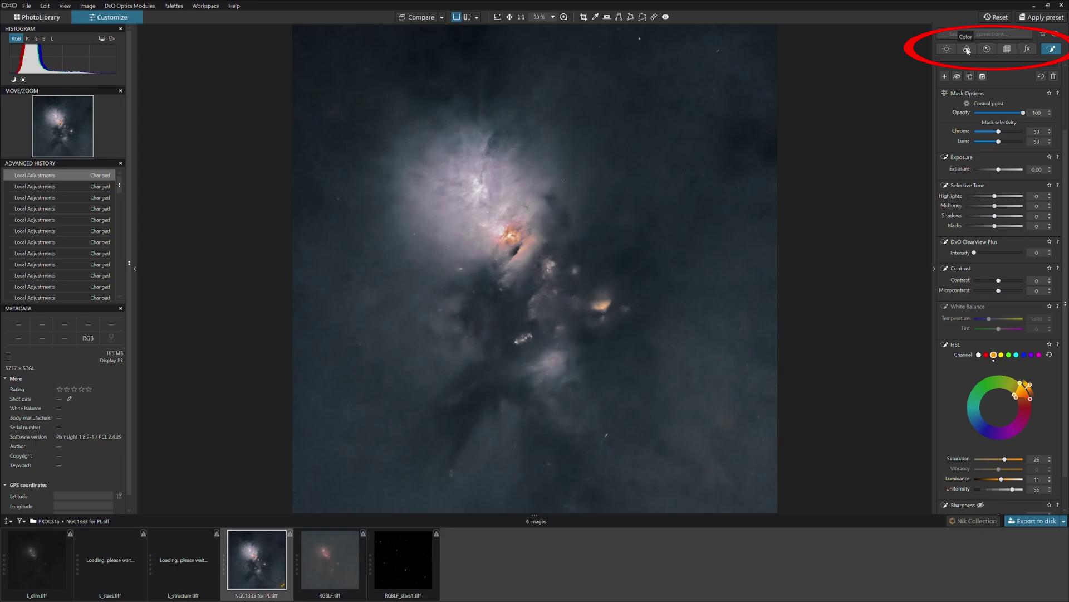
- Adjust the Channel Mixer for the whole image: red 14, cyan -8, blue -20 and magenta -46
{"action": "left_click", "coordinate": [967, 49]}
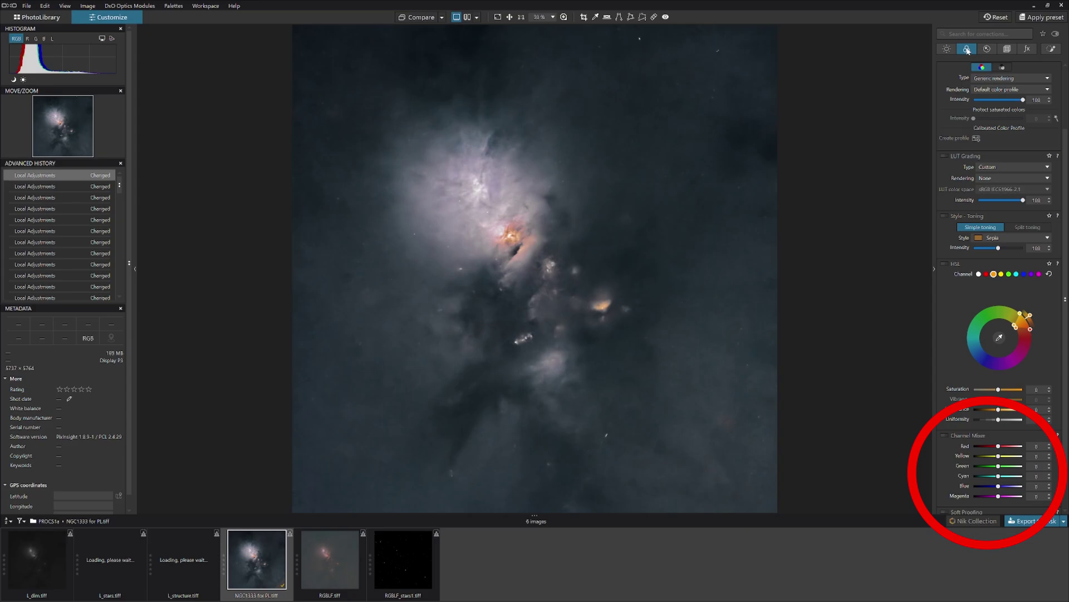
{"action": "scroll", "coordinate": [970, 223], "scroll_direction": "down", "scroll_amount": 1}
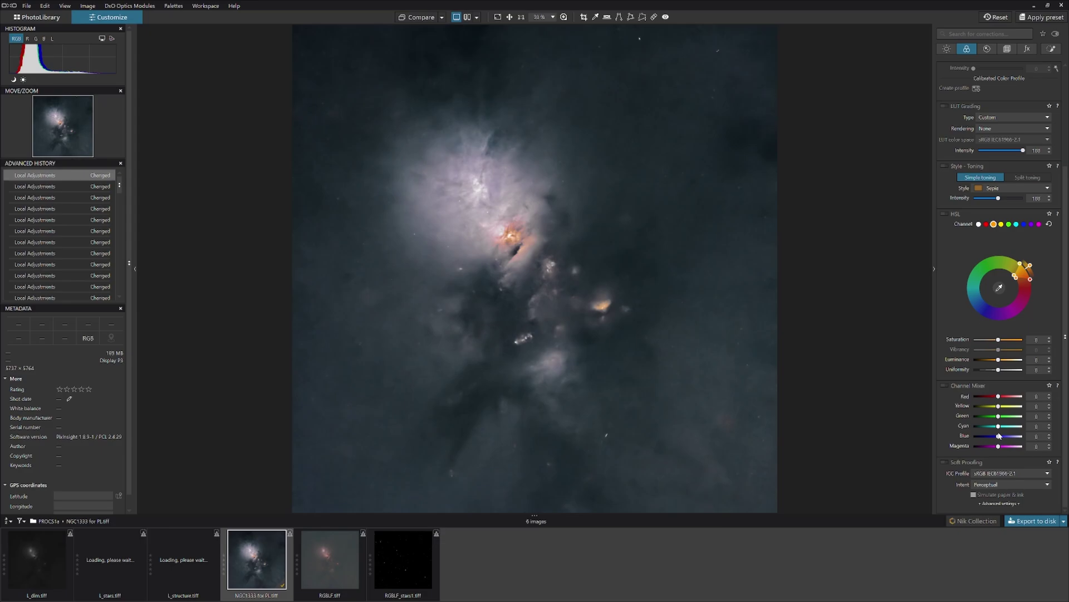
{"action": "mouse_move", "coordinate": [998, 446]}
{"action": "left_mouse_down"}
{"action": "mouse_move", "coordinate": [974, 447]}
{"action": "mouse_move", "coordinate": [986, 447]}
{"action": "left_mouse_up"}
{"action": "scroll", "coordinate": [994, 396], "scroll_direction": "down", "scroll_amount": 4}
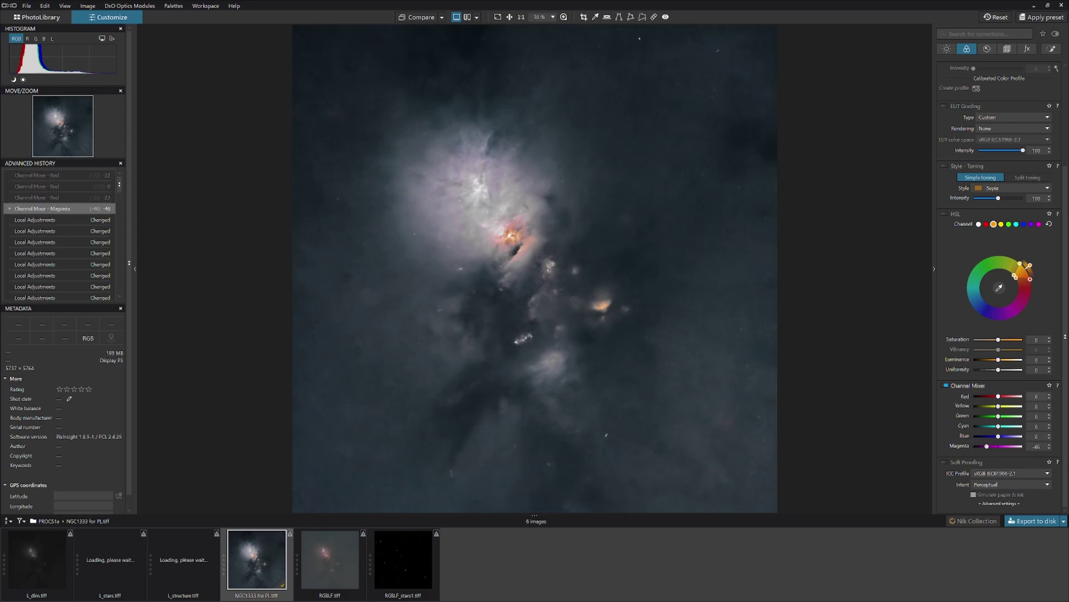
{"action": "scroll", "coordinate": [994, 396], "scroll_direction": "up", "scroll_amount": 4}
{"action": "scroll", "coordinate": [998, 446], "scroll_direction": "down", "scroll_amount": 4}
{"action": "scroll", "coordinate": [995, 467], "scroll_direction": "down", "scroll_amount": 3}
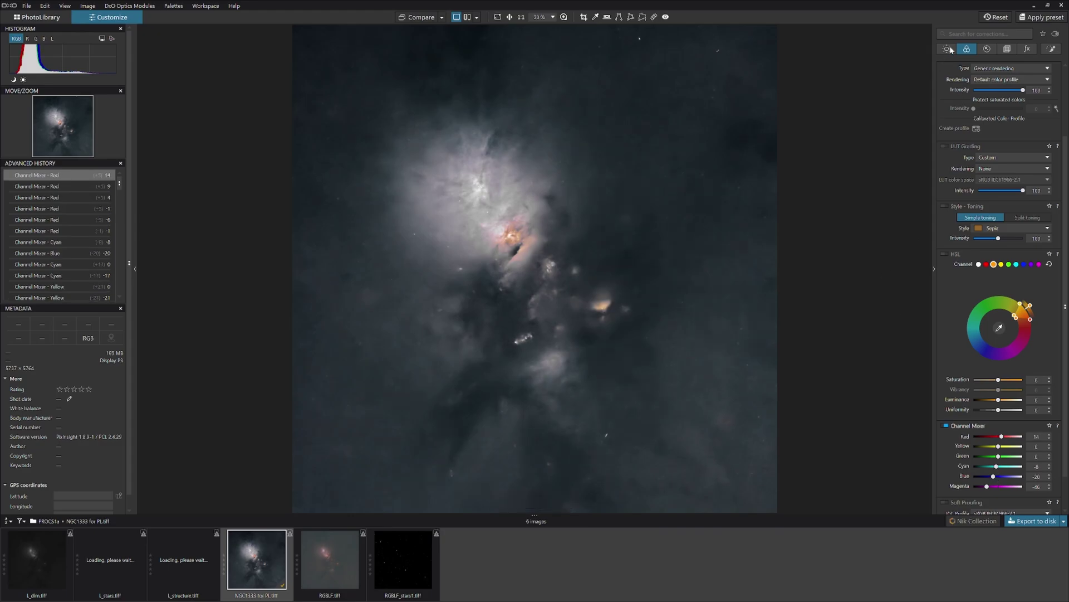
- Shape the luminance tone curve with a slightly lowered shadow point, a slightly raised midtone point and a third point in the highlights
{"action": "left_click", "coordinate": [948, 49]}
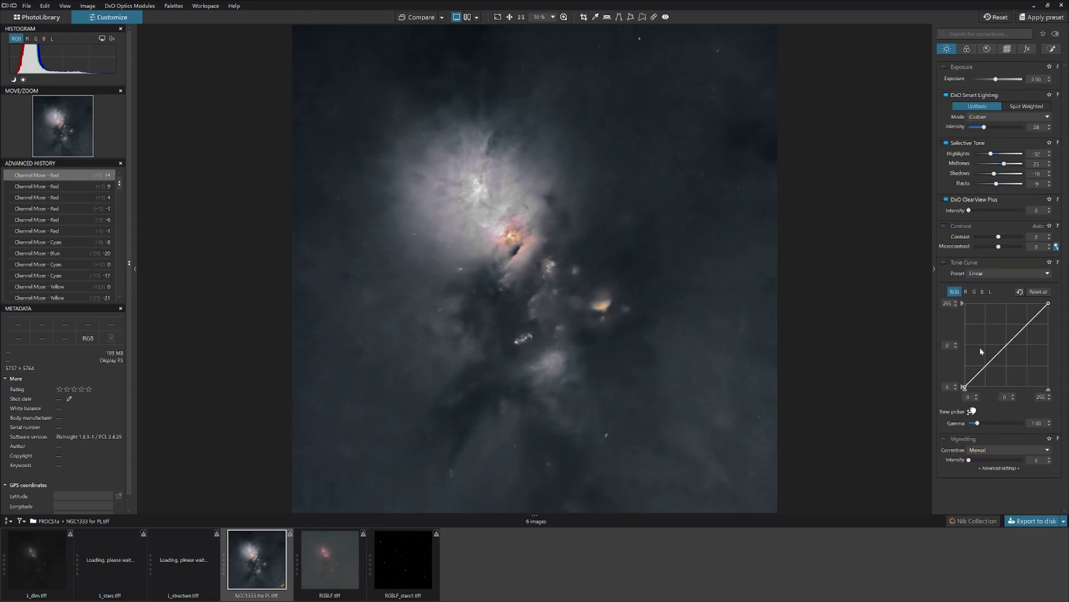
{"action": "left_click", "coordinate": [991, 291]}
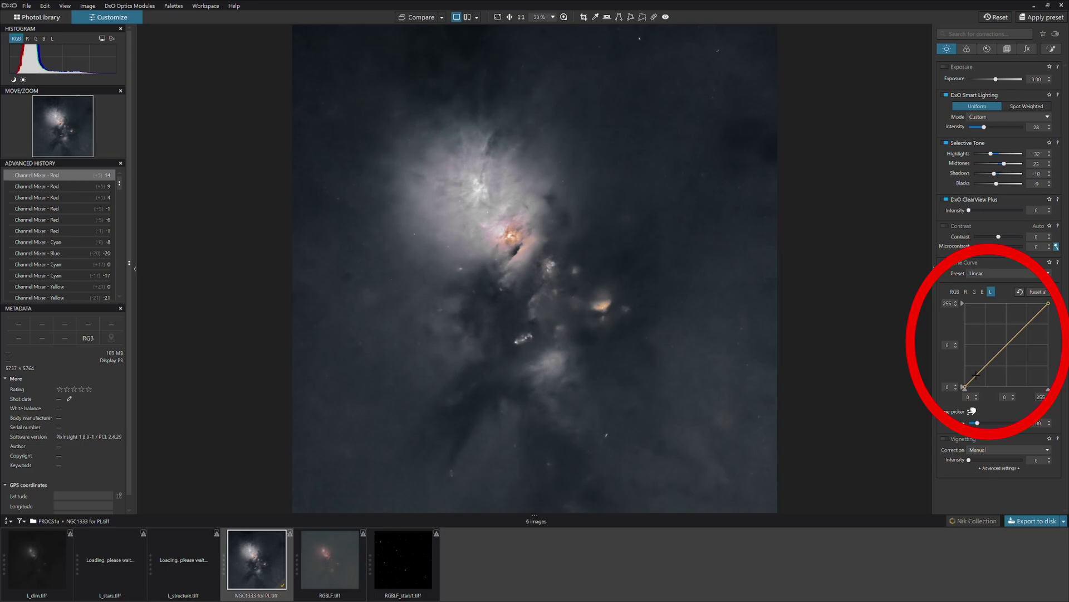
{"action": "left_click", "coordinate": [975, 376]}
{"action": "left_click_drag", "start_coordinate": [975, 376], "coordinate": [979, 375]}
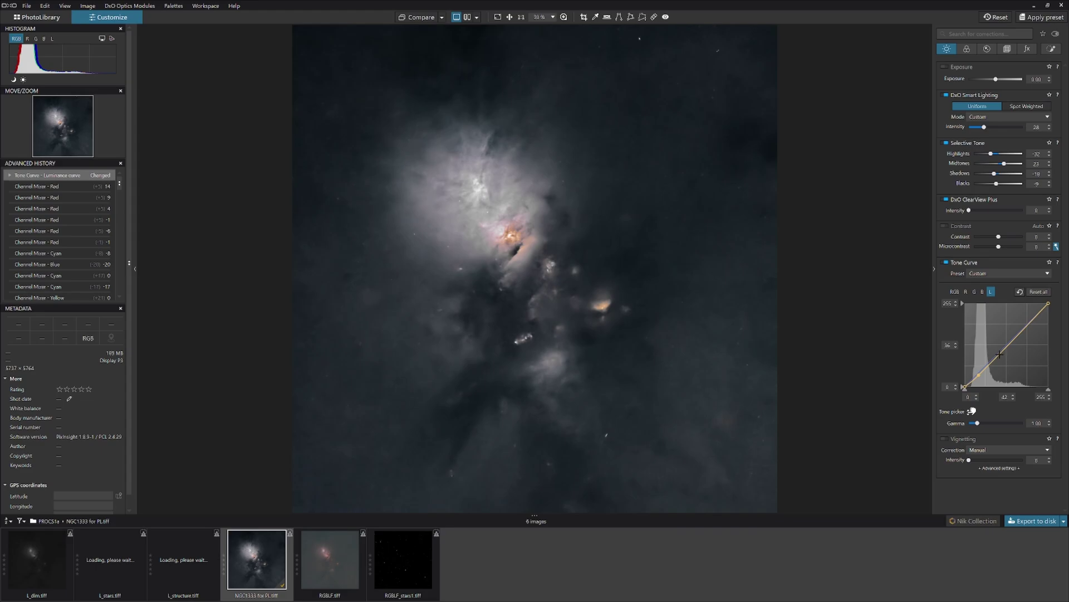
{"action": "left_click_drag", "start_coordinate": [1000, 354], "coordinate": [1002, 349]}
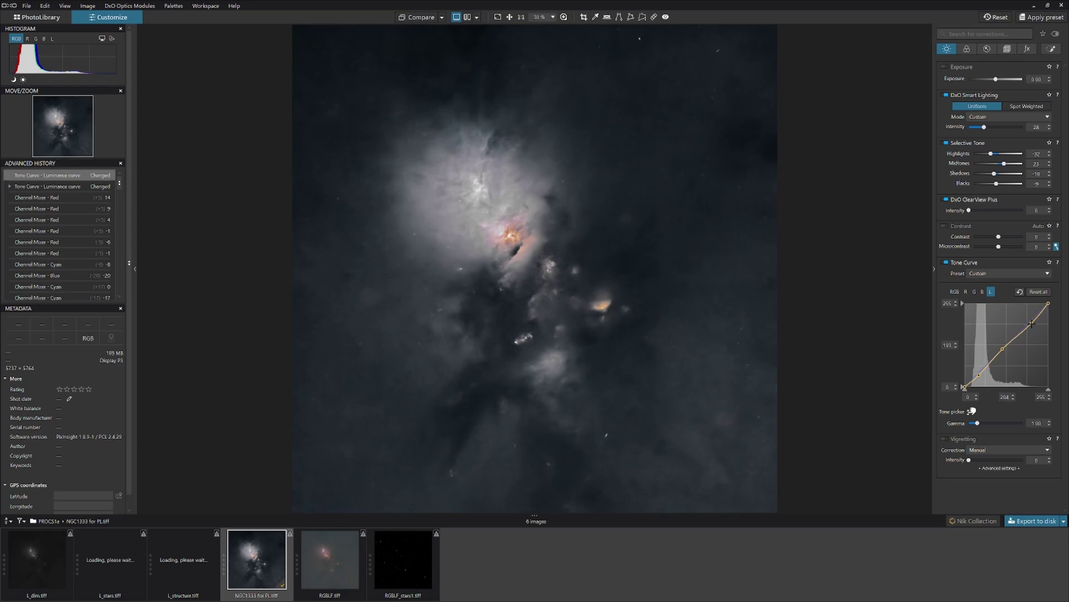
{"action": "left_click", "coordinate": [1030, 323]}
{"action": "key", "text": "shift+c"}
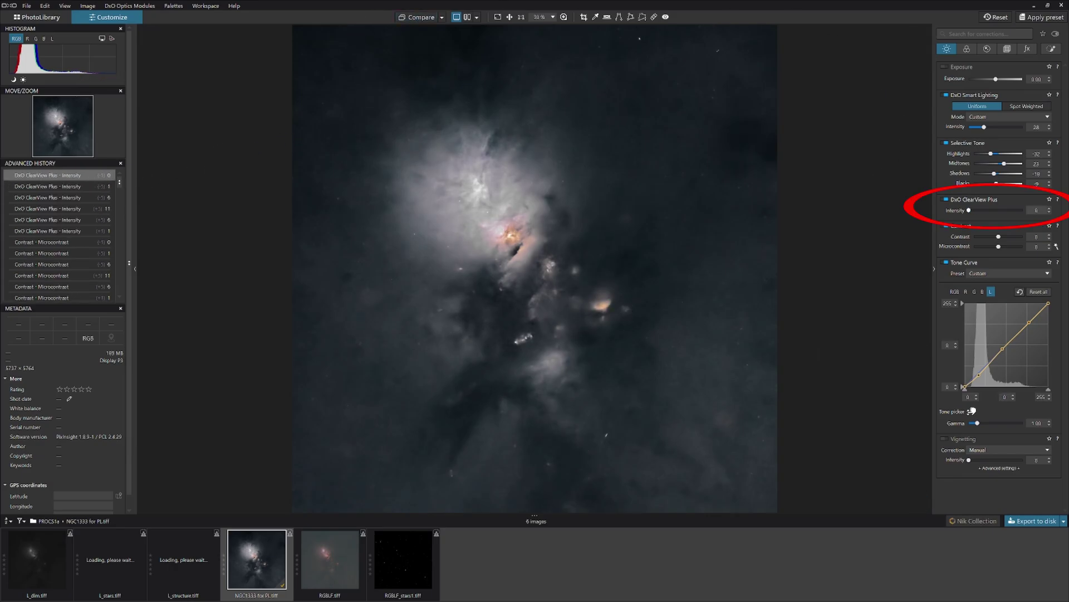
- Try different DxO ClearView Plus intensities for the whole image and set the intensity to 3
{"action": "left_click", "coordinate": [1050, 210]}
{"action": "key", "text": "Page_Up"}
{"action": "key", "text": "Page_Down"}
{"action": "key", "text": "Page_Down"}
{"action": "key", "text": "Page_Up"}
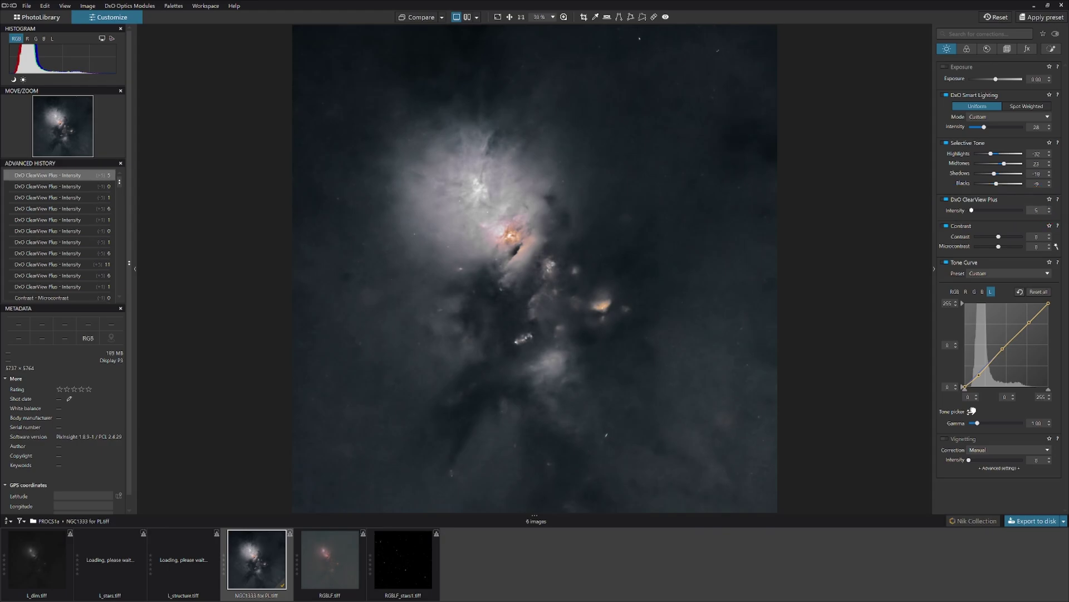
{"action": "key", "text": "Page_Up"}
{"action": "key", "text": "Down"}
{"action": "key", "text": "Down"}
{"action": "key", "text": "Down"}
{"action": "key", "text": "Down"}
{"action": "key", "text": "Down"}
{"action": "key", "text": "Down"}
{"action": "key", "text": "Down"}
{"action": "key", "text": "Down"}
{"action": "key", "text": "Down"}
{"action": "key", "text": "Down"}
{"action": "left_click", "coordinate": [1050, 210]}
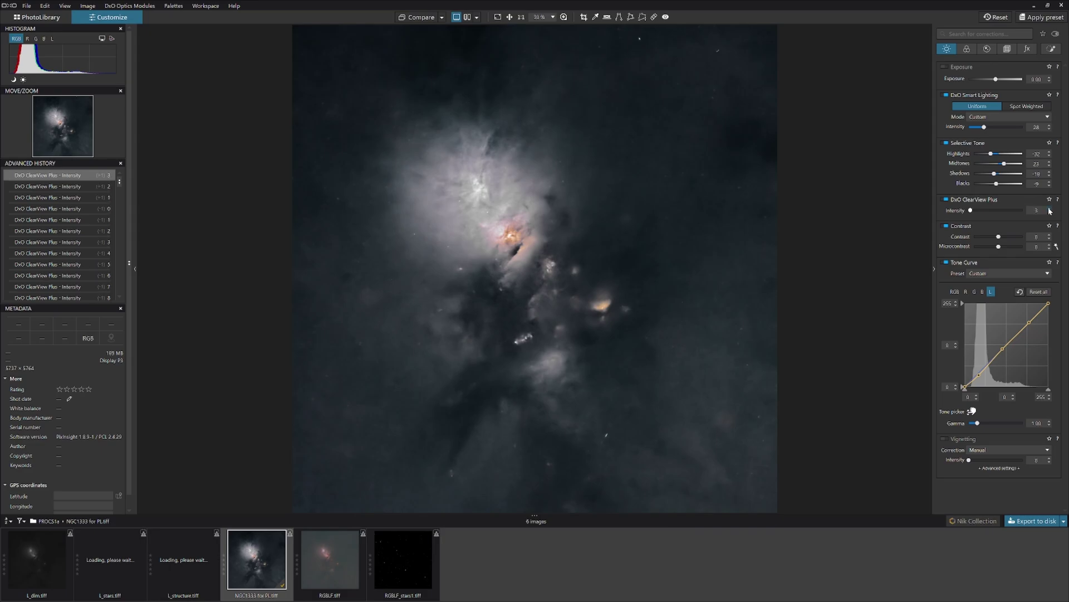
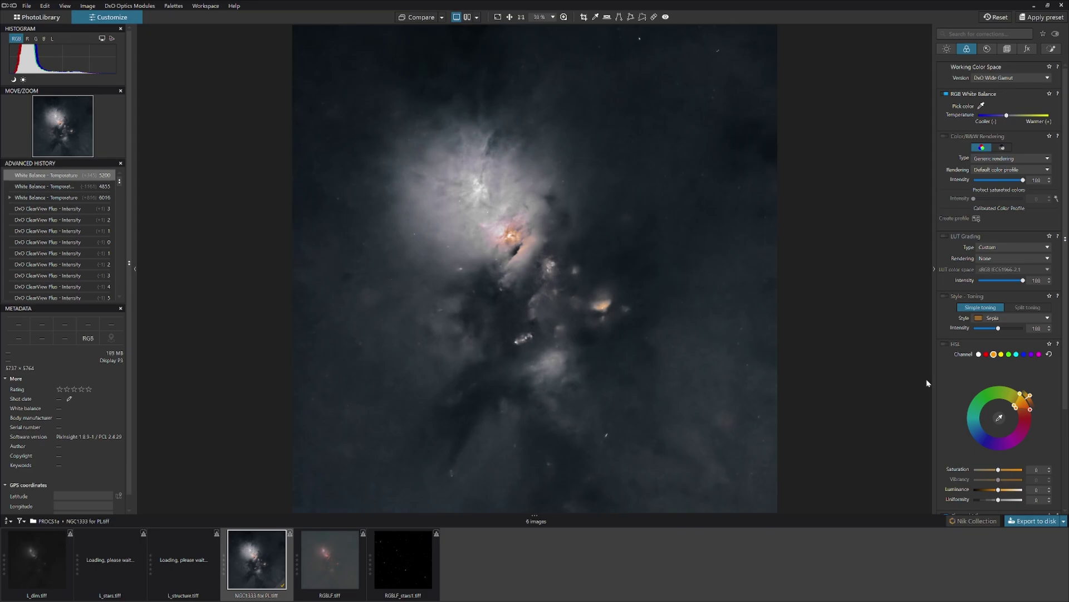
- Pick the reddish area above the orange core as the HSL colour and set the red channel's saturation to -14 and uniformity to 23
{"action": "left_click", "coordinate": [1000, 417]}
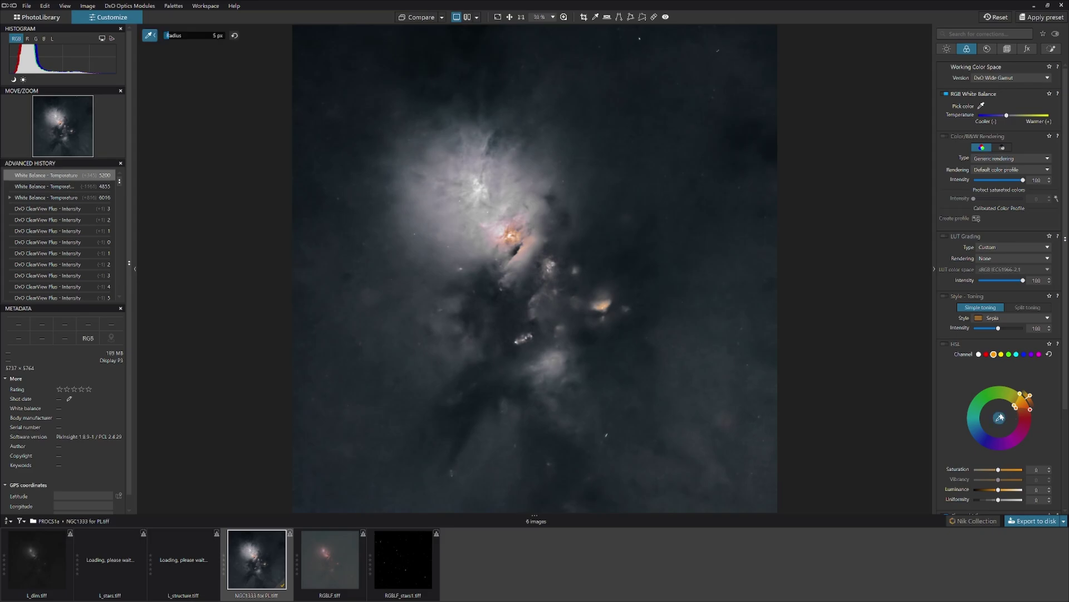
{"action": "left_click", "coordinate": [515, 219]}
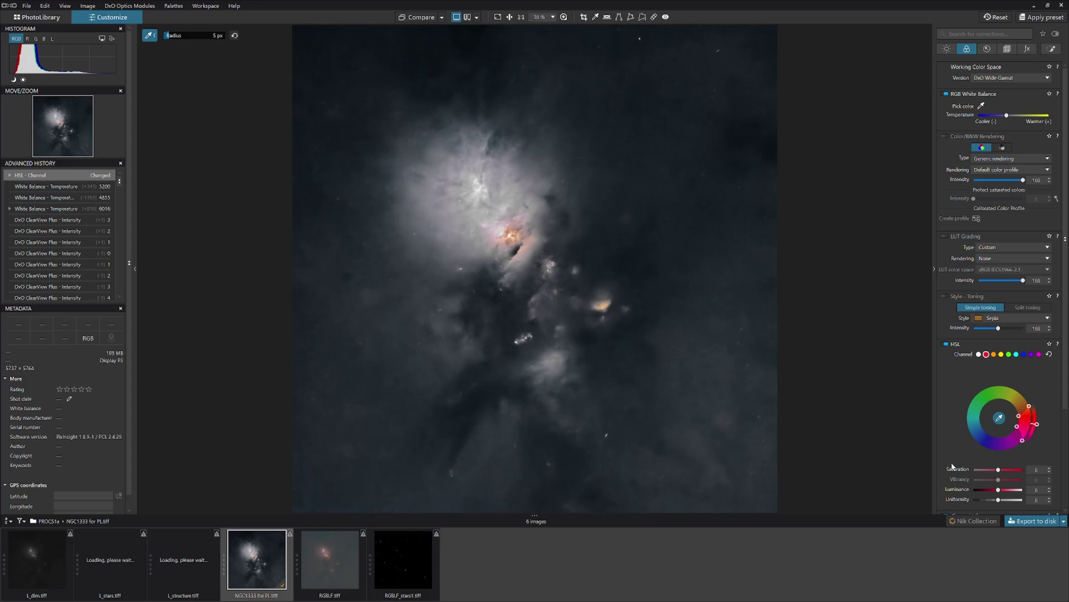
{"action": "left_click_drag", "start_coordinate": [998, 470], "coordinate": [995, 471]}
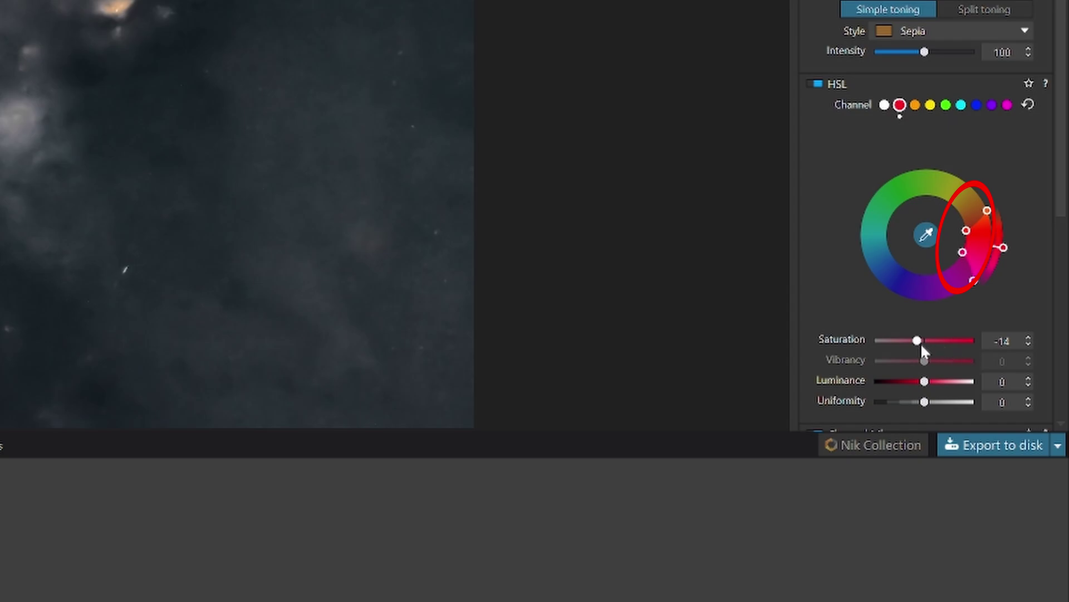
{"action": "left_click_drag", "start_coordinate": [924, 402], "coordinate": [937, 404]}
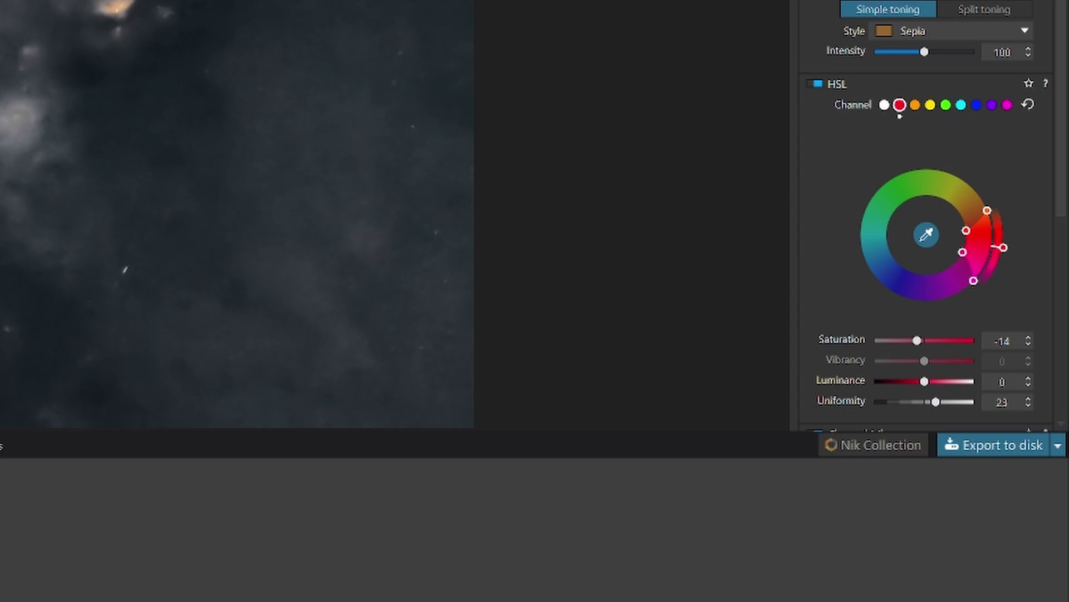
- Set the HSL orange channel's saturation to 13 and raise its uniformity slightly above 26
{"action": "left_click", "coordinate": [915, 105]}
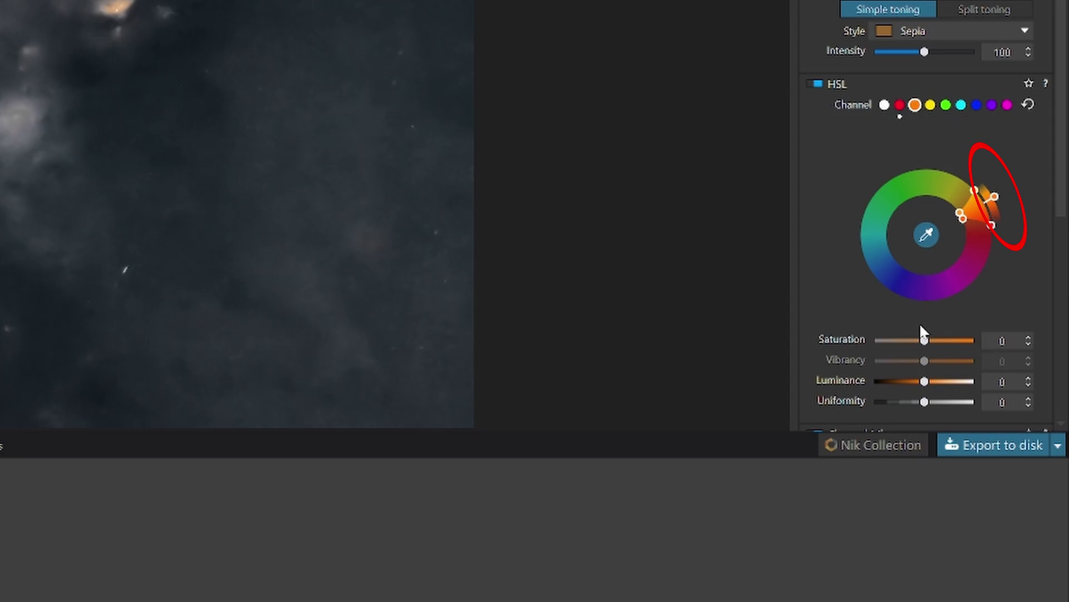
{"action": "left_click_drag", "start_coordinate": [925, 401], "coordinate": [938, 402]}
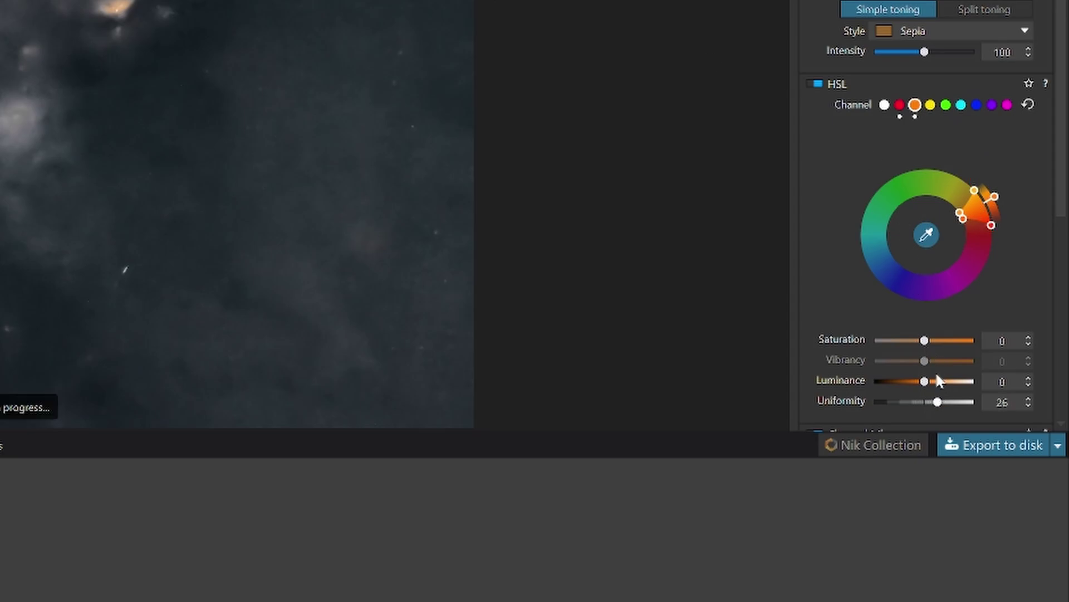
{"action": "left_click_drag", "start_coordinate": [923, 341], "coordinate": [930, 340]}
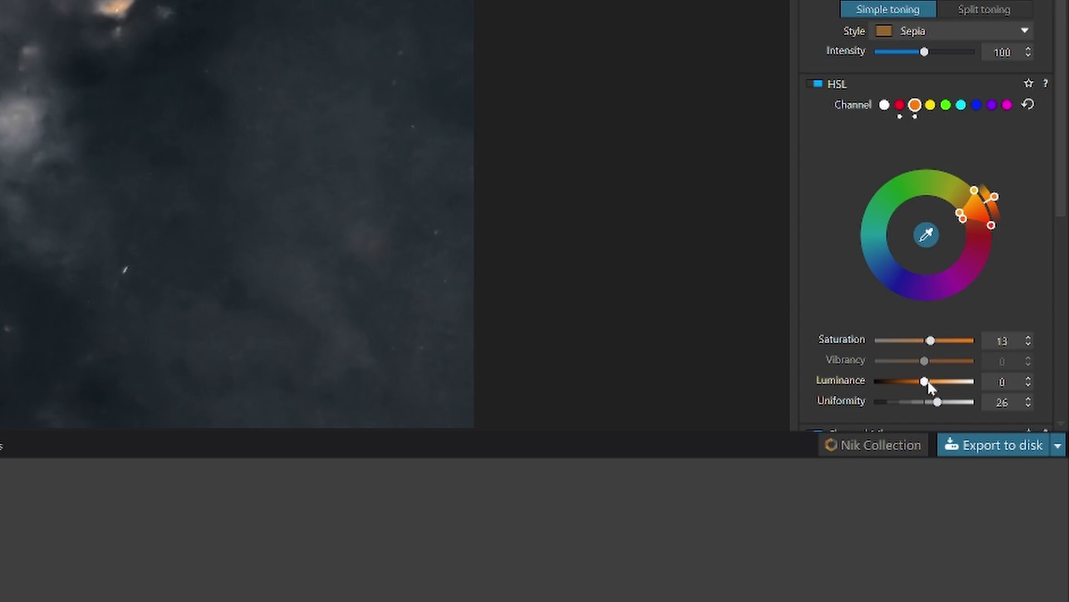
{"action": "left_click_drag", "start_coordinate": [924, 382], "coordinate": [924, 385]}
{"action": "left_click_drag", "start_coordinate": [938, 402], "coordinate": [941, 404]}
- Set the HSL red channel's saturation to 14, try shifting its hue toward orange and yellow, and undo the hue shift
{"action": "left_click", "coordinate": [899, 104]}
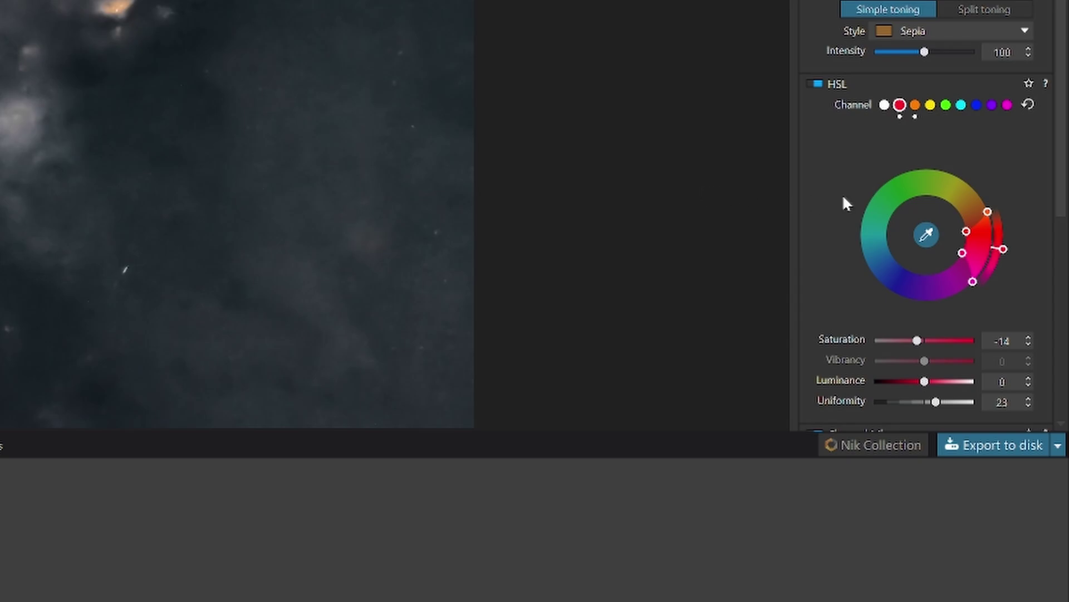
{"action": "left_click_drag", "start_coordinate": [915, 341], "coordinate": [931, 340]}
{"action": "left_click_drag", "start_coordinate": [1004, 255], "coordinate": [992, 206]}
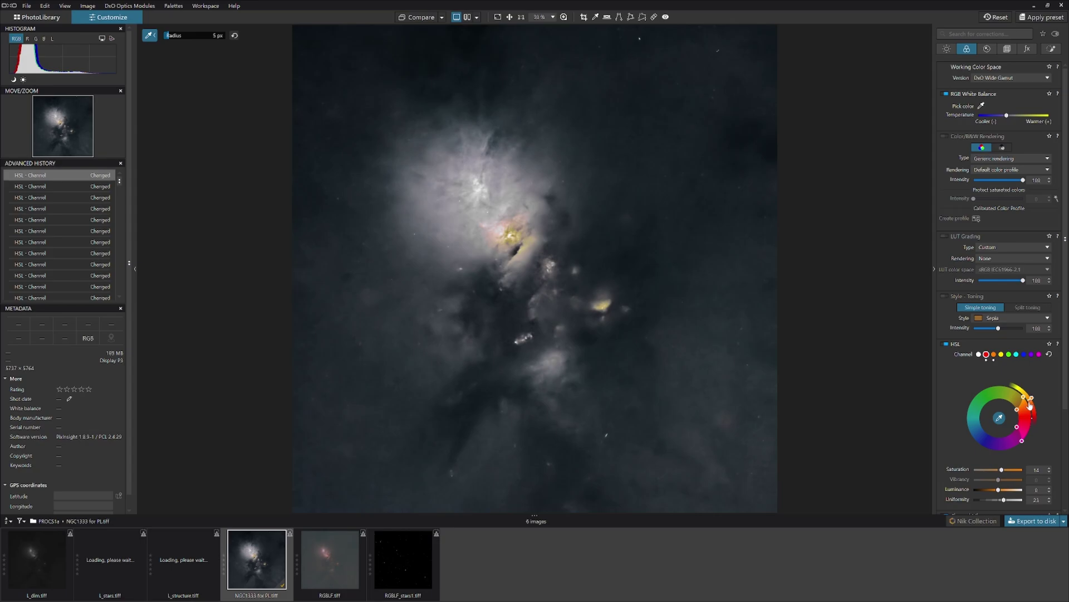
{"action": "key", "text": "ctrl+z"}
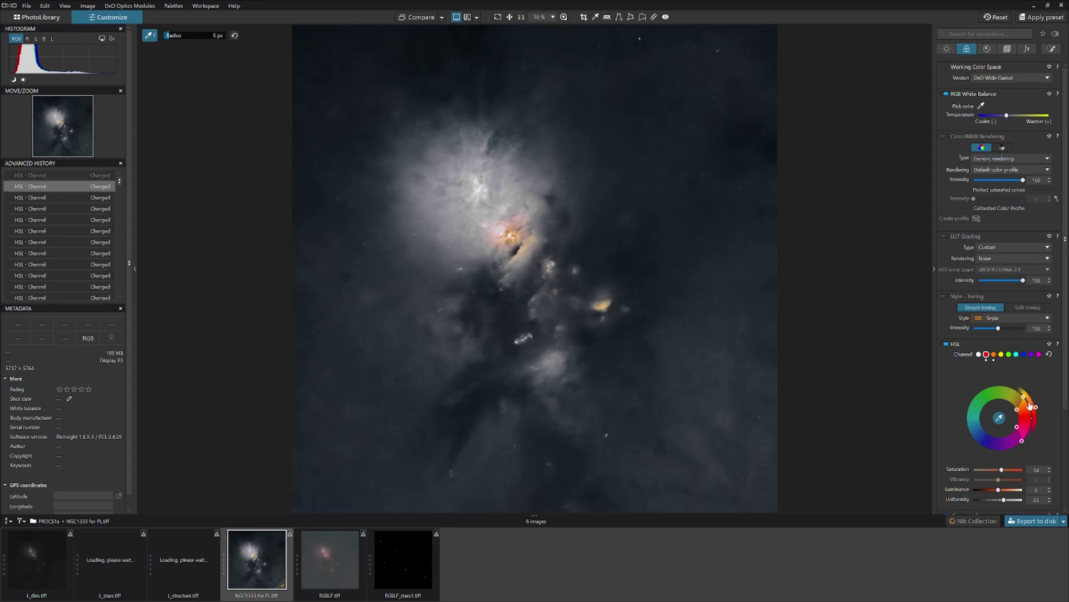
{"action": "key", "text": "ctrl+z"}
{"action": "key", "text": "ctrl+z"}
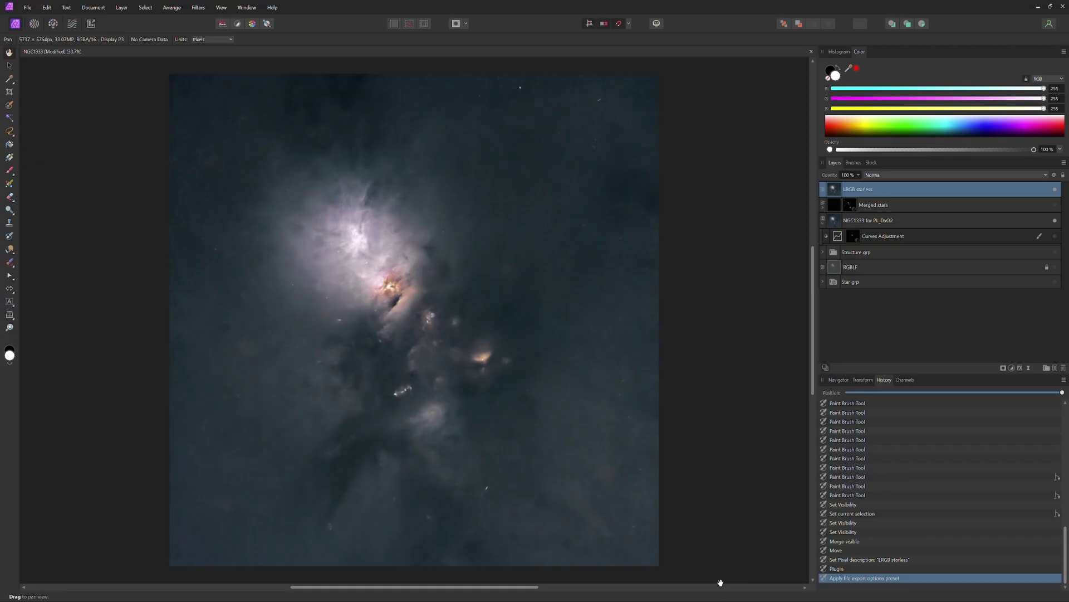
- Switch from Affinity Photo back to DxO PhotoLab and repeatedly compare the corrected image with the original without corrections
{"action": "left_click", "coordinate": [1038, 6]}
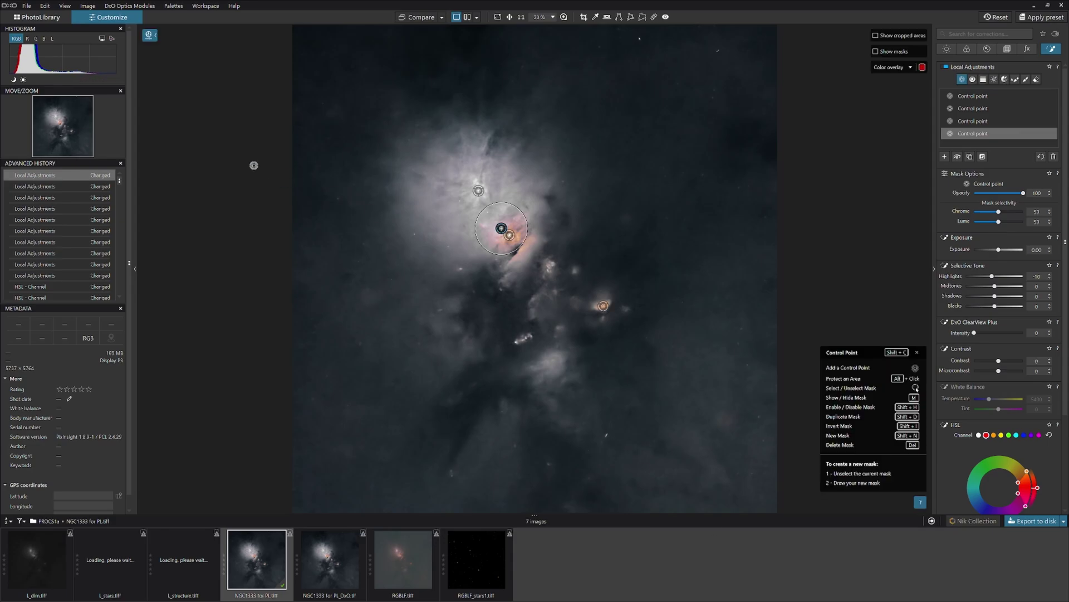
{"action": "left_click", "coordinate": [442, 18]}
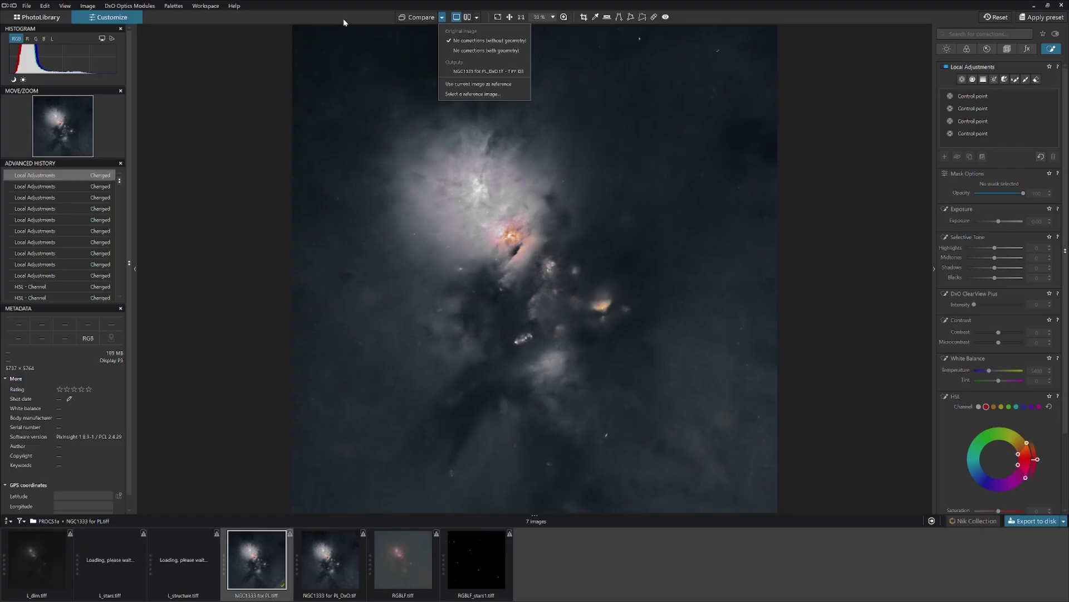
{"action": "left_click", "coordinate": [99, 33]}
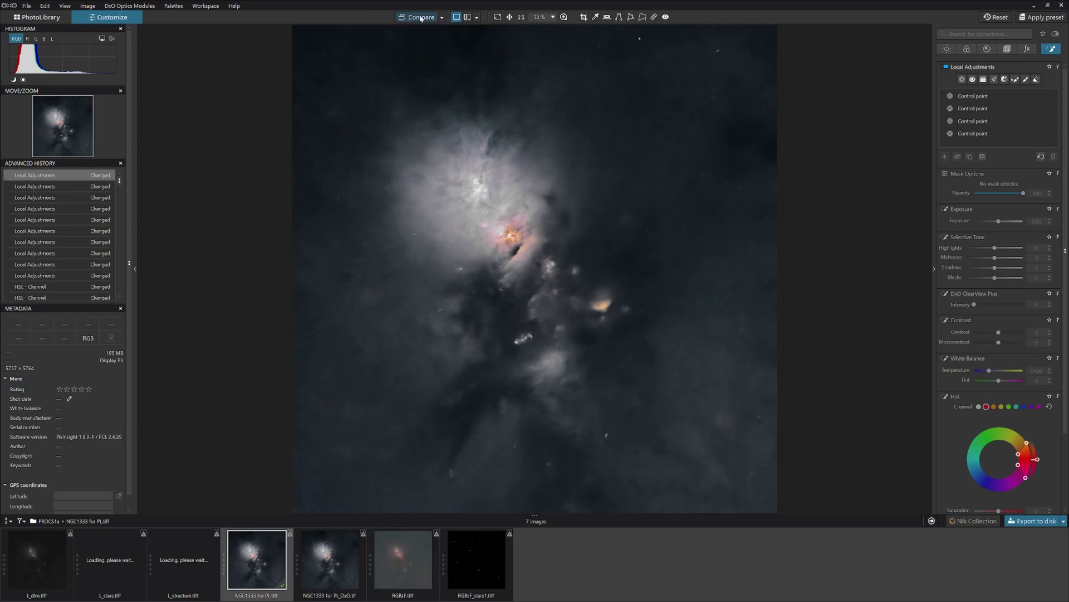
{"action": "left_click", "coordinate": [270, 28]}
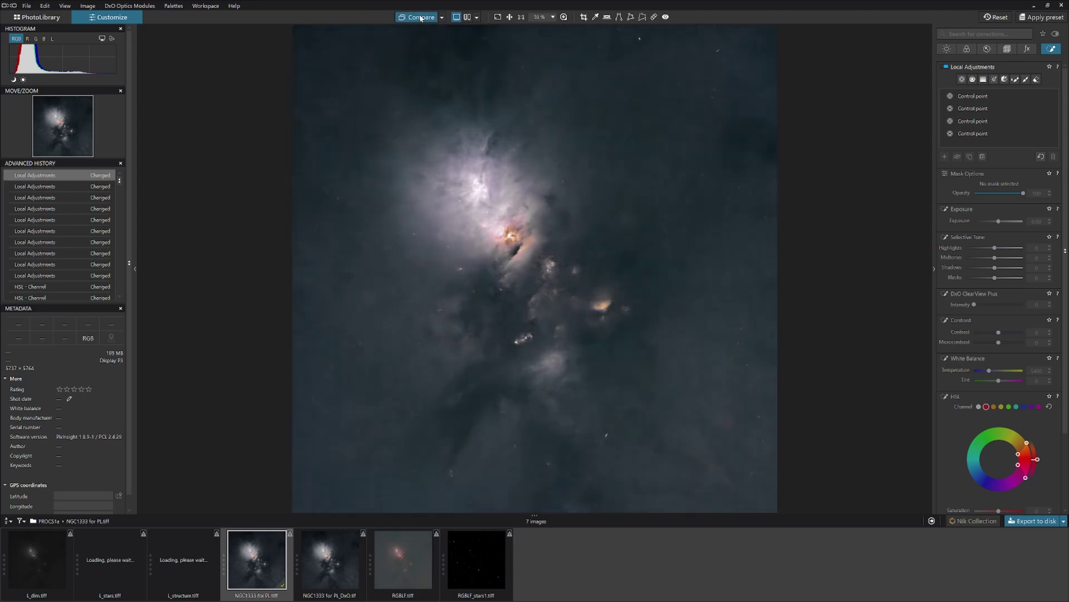
{"action": "left_click", "coordinate": [421, 18]}
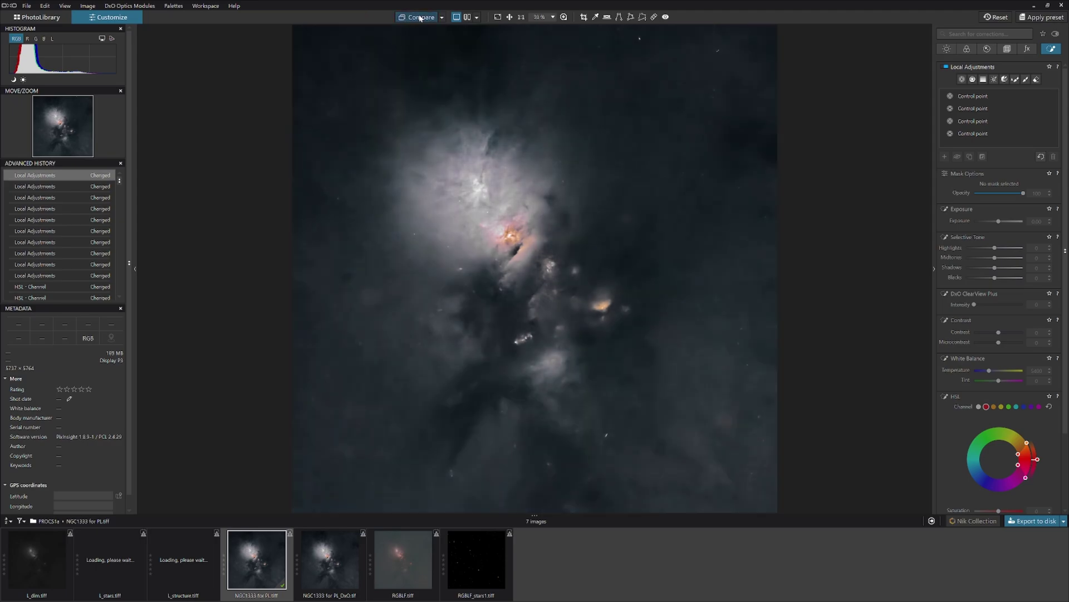
{"action": "left_click", "coordinate": [421, 18]}
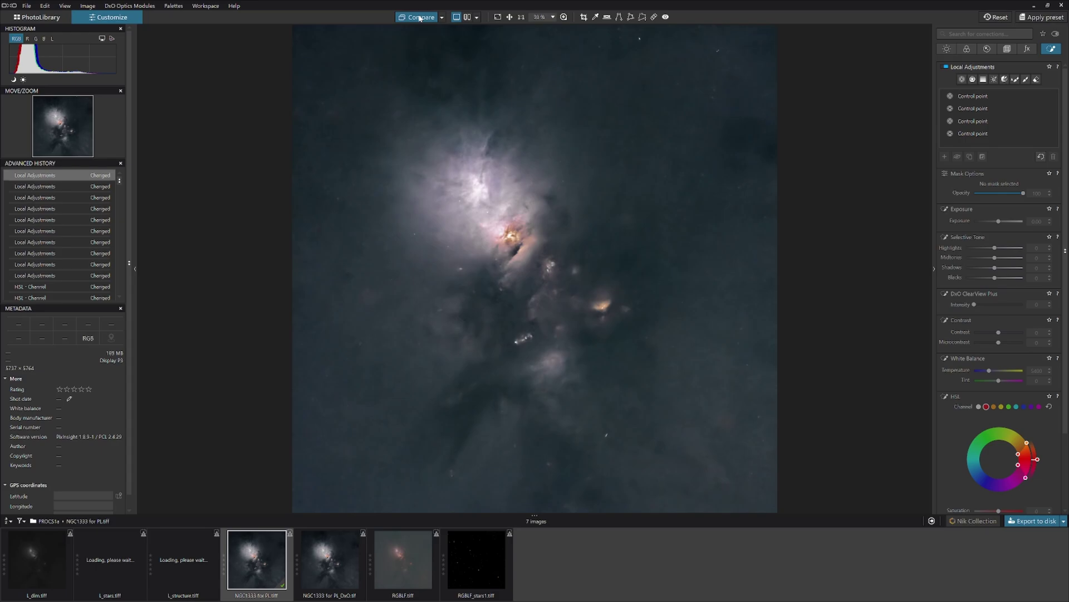
{"action": "left_click", "coordinate": [420, 17]}
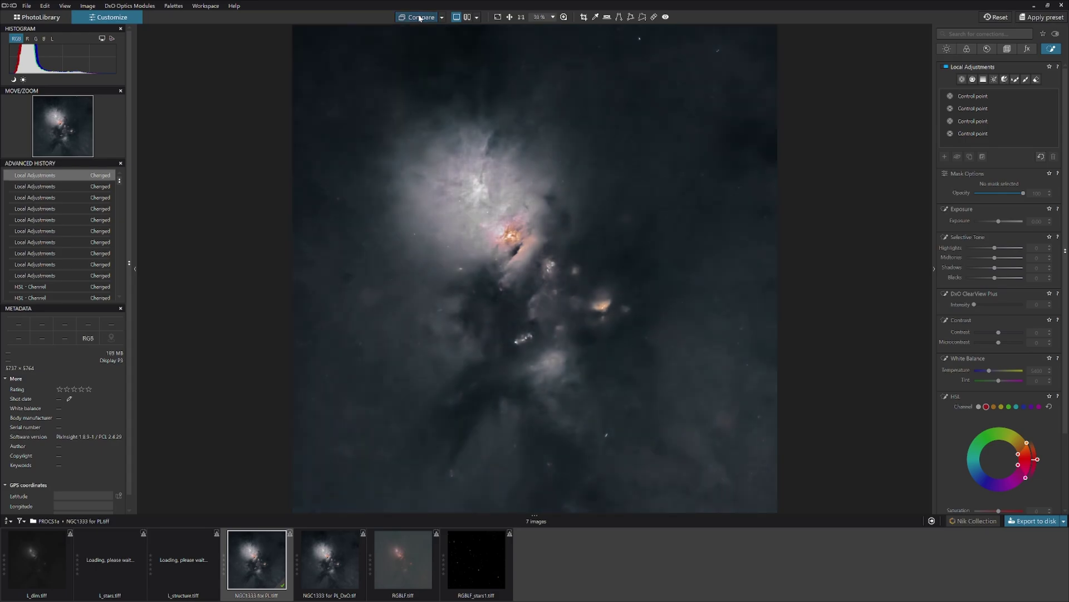
{"action": "left_click", "coordinate": [421, 17]}
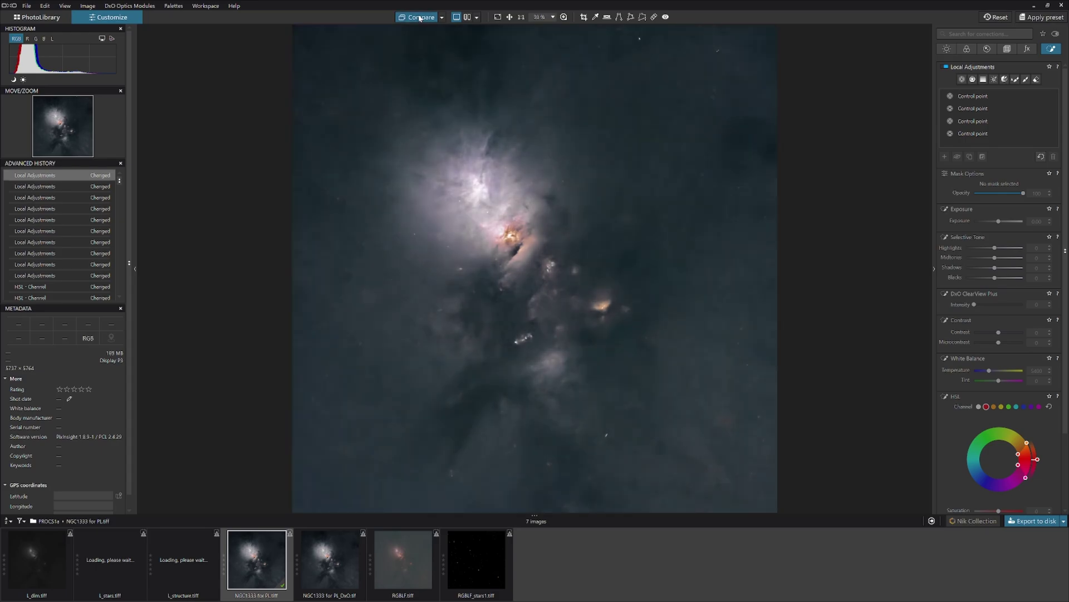
{"action": "left_click", "coordinate": [420, 18]}
{"action": "left_click", "coordinate": [421, 18]}
{"action": "left_click", "coordinate": [420, 18]}
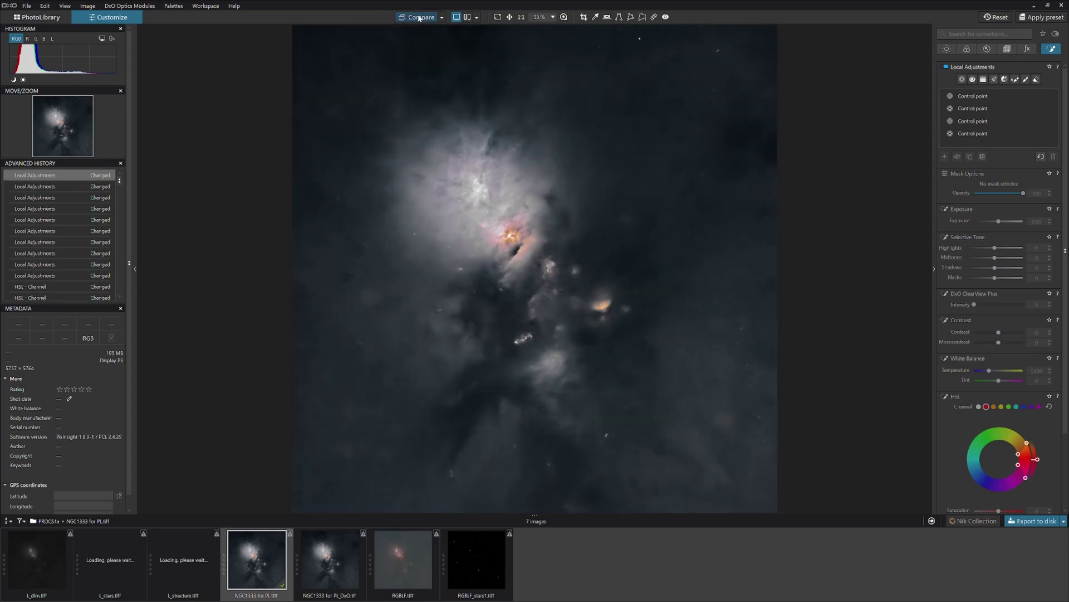
{"action": "left_click", "coordinate": [420, 18]}
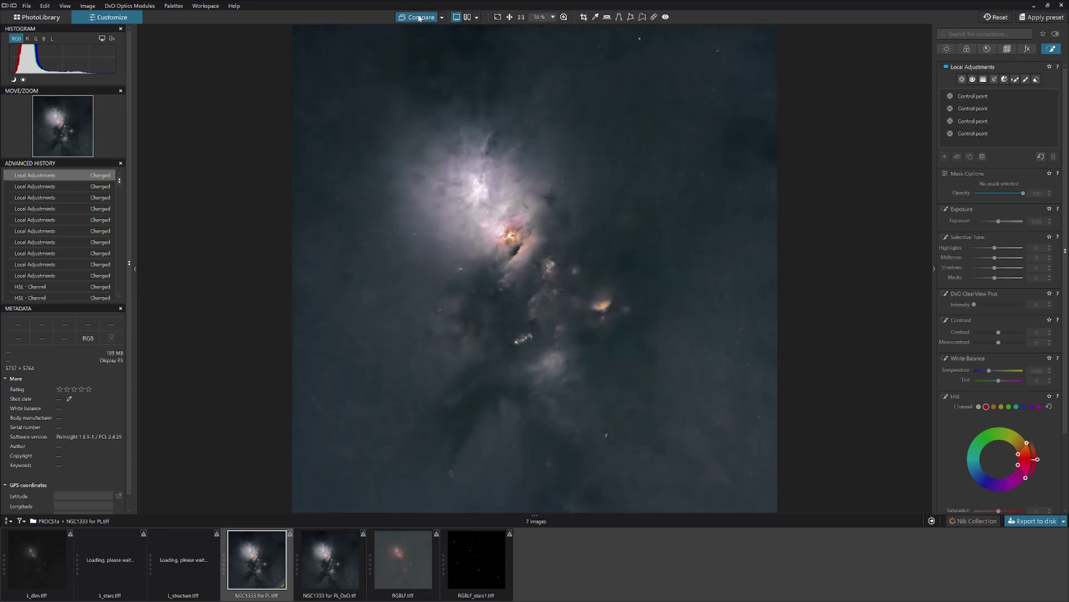
{"action": "left_click", "coordinate": [419, 18]}
{"action": "left_click", "coordinate": [419, 18]}
{"action": "left_click", "coordinate": [420, 17]}
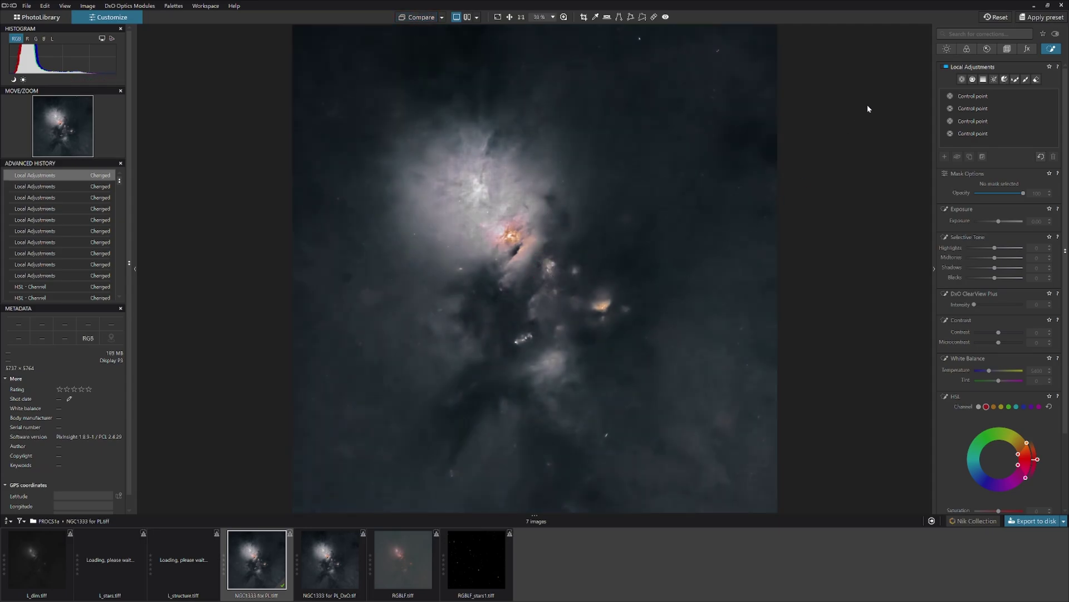
- Add a control point on the small knot southeast of the orange core, slightly lower its luma selectivity, raise its contrast and set microcontrast to 5
{"action": "left_click", "coordinate": [961, 80]}
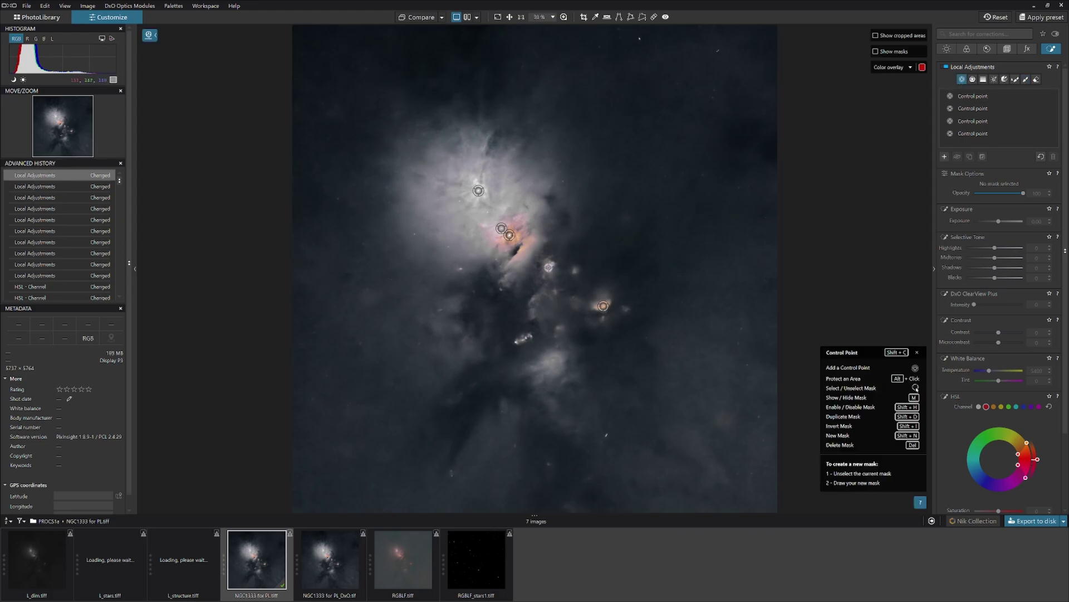
{"action": "left_click", "coordinate": [550, 268]}
{"action": "left_click_drag", "start_coordinate": [571, 275], "coordinate": [569, 274]}
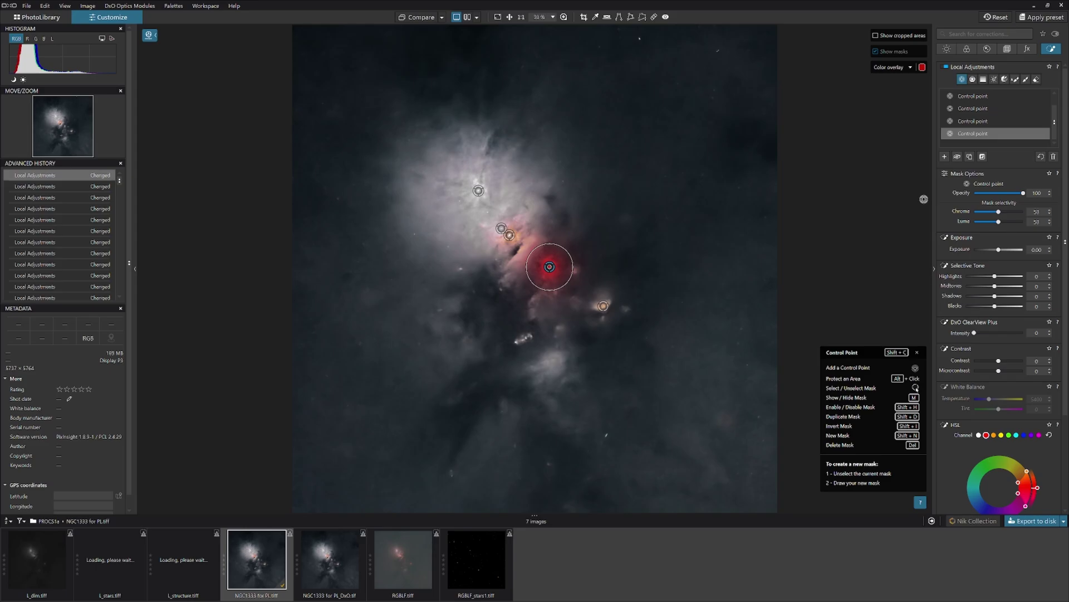
{"action": "mouse_move", "coordinate": [1000, 222]}
{"action": "left_mouse_down"}
{"action": "mouse_move", "coordinate": [1012, 223]}
{"action": "mouse_move", "coordinate": [998, 222]}
{"action": "left_mouse_up"}
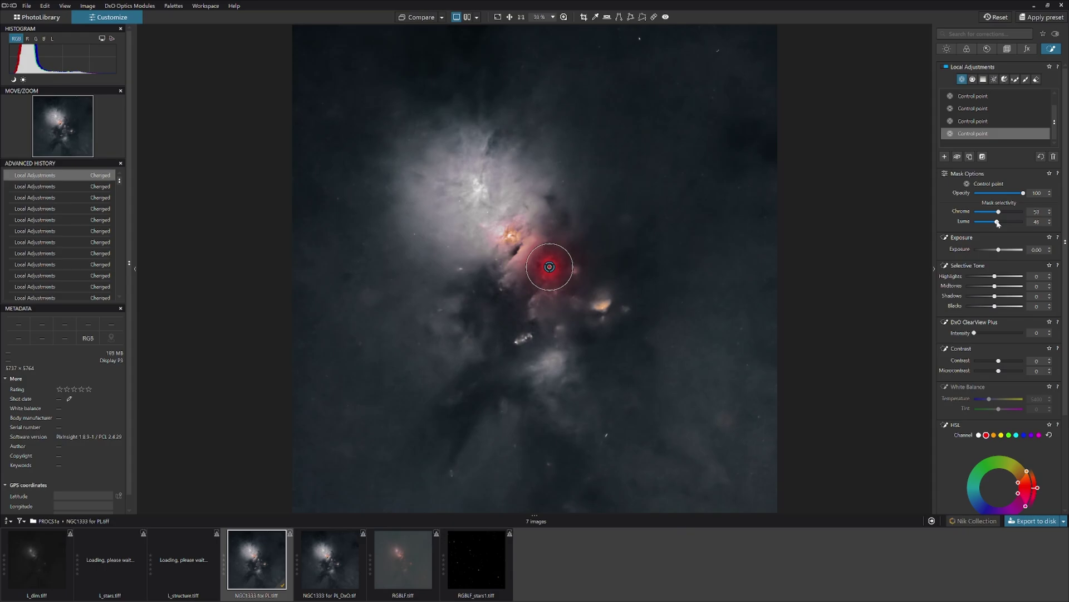
{"action": "left_click_drag", "start_coordinate": [998, 223], "coordinate": [999, 223]}
{"action": "left_click_drag", "start_coordinate": [999, 362], "coordinate": [1000, 373]}
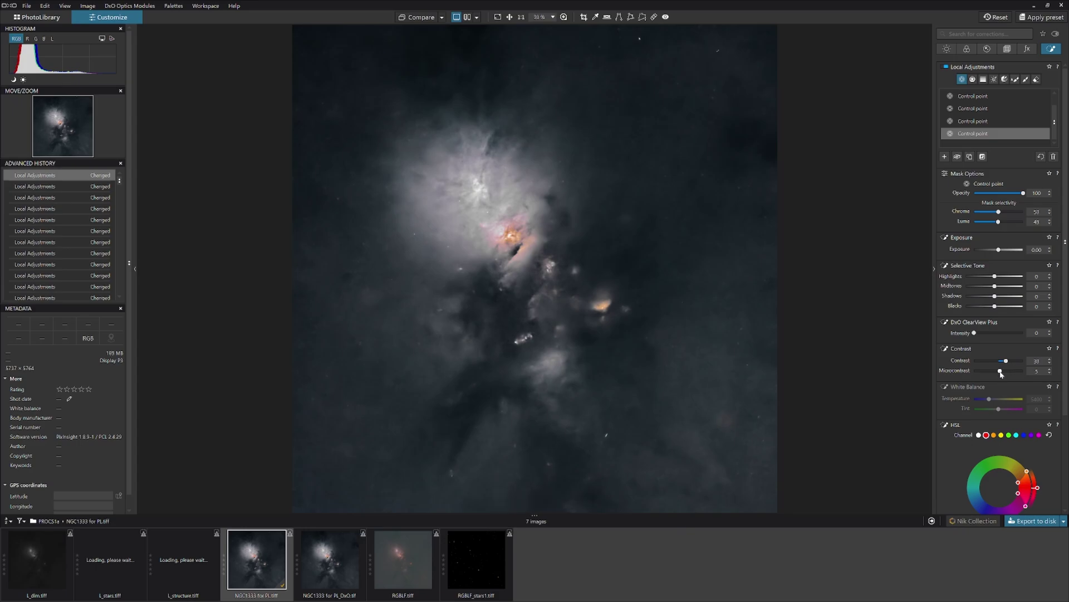
{"action": "left_click", "coordinate": [792, 148]}
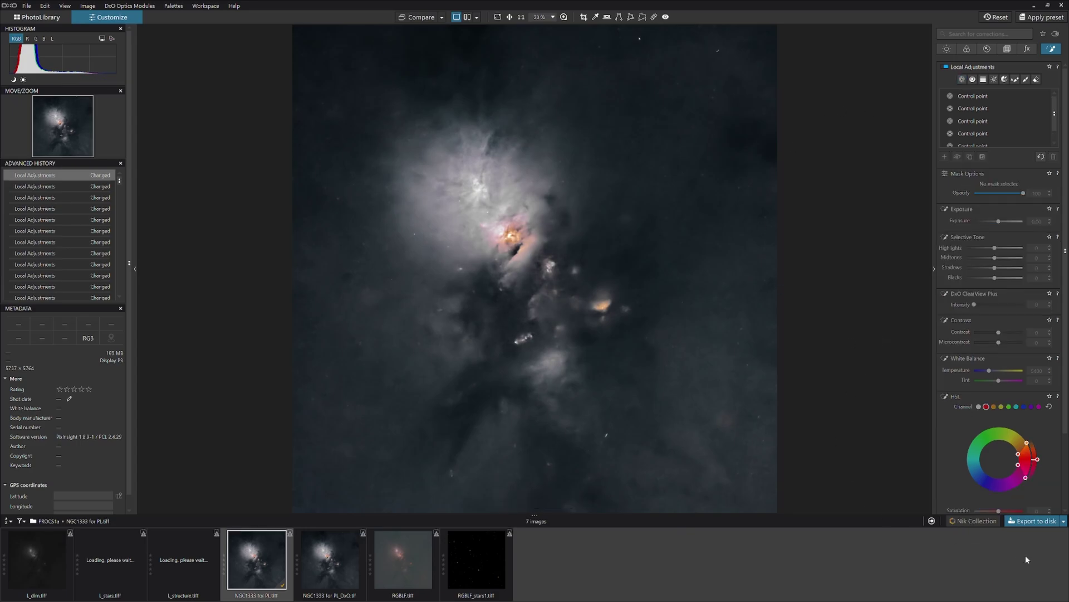
- Export the corrected image to disk, switch to Affinity Photo and place NGC1333 for PL_DxO.tif in the NGC1333 document, aligned with the canvas
{"action": "left_click", "coordinate": [1035, 521]}
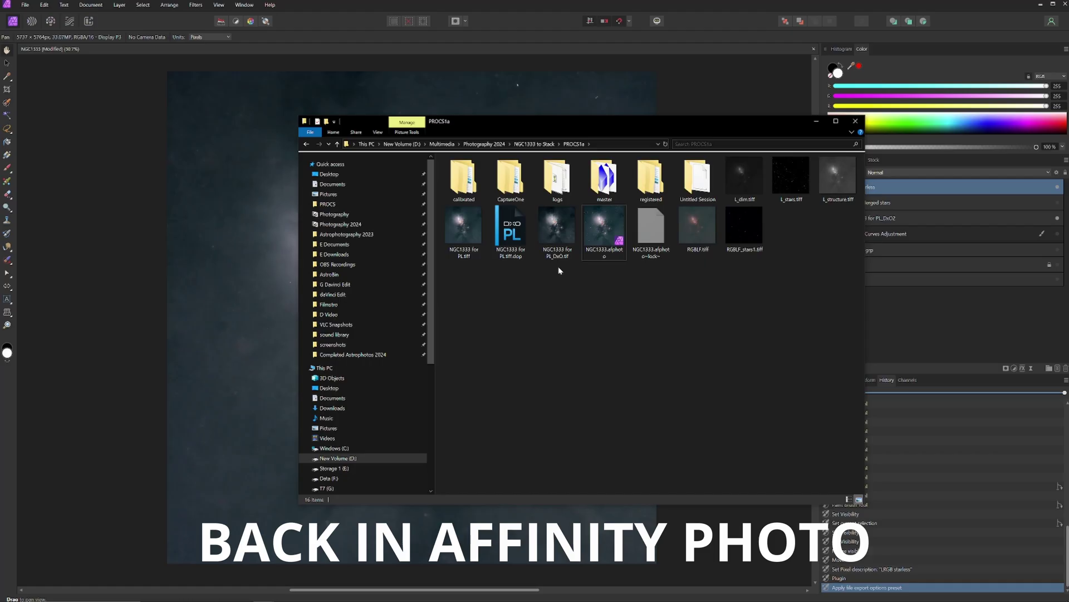
{"action": "left_click", "coordinate": [557, 232]}
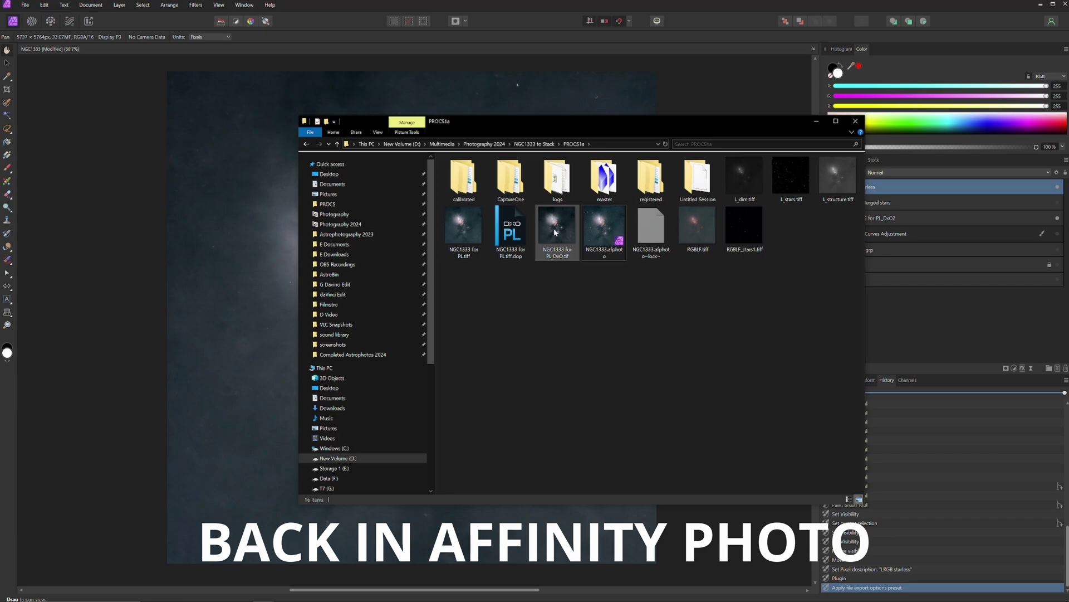
{"action": "left_click_drag", "start_coordinate": [258, 225], "coordinate": [258, 226]}
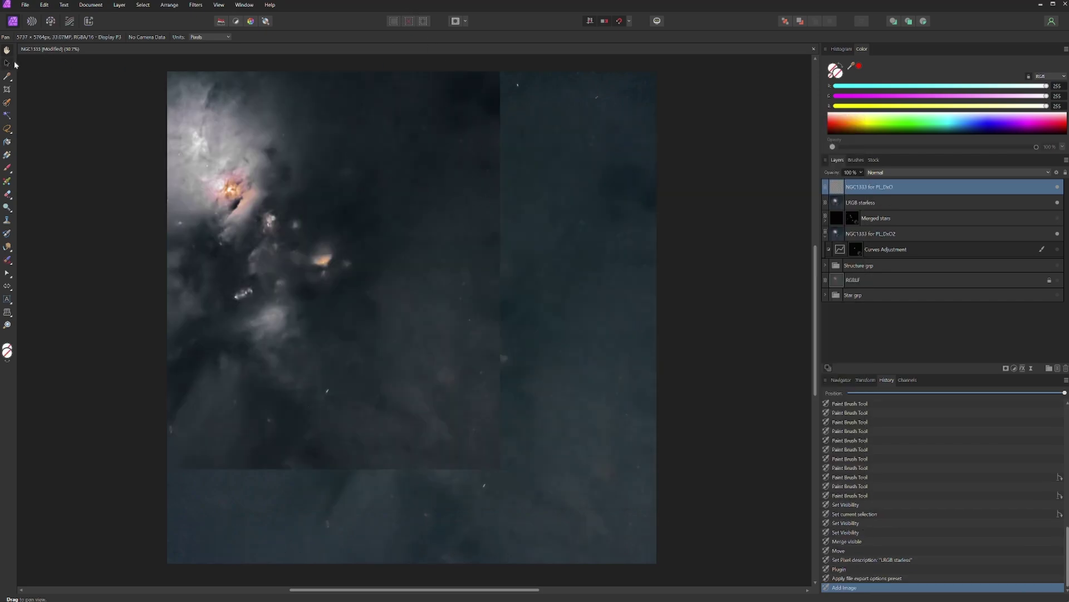
{"action": "left_click_drag", "start_coordinate": [304, 185], "coordinate": [417, 261]}
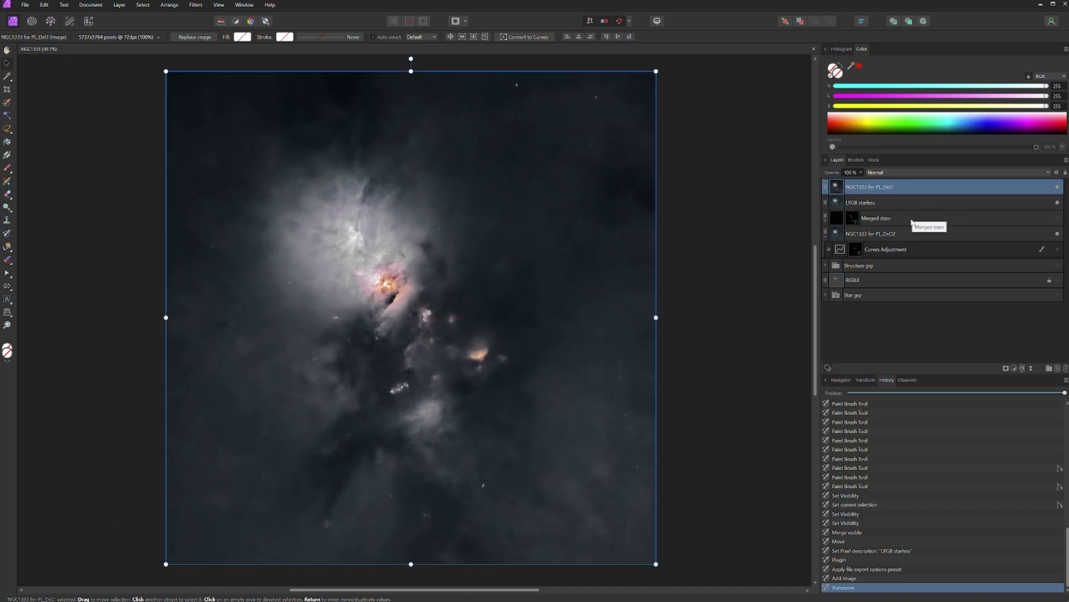
- Move the Merged stars layer above the NGC1333 for PL_DxO image layer and make the stars visible
{"action": "left_click_drag", "start_coordinate": [911, 222], "coordinate": [912, 186]}
{"action": "left_click", "coordinate": [1058, 190]}
{"action": "left_click", "coordinate": [1058, 189]}
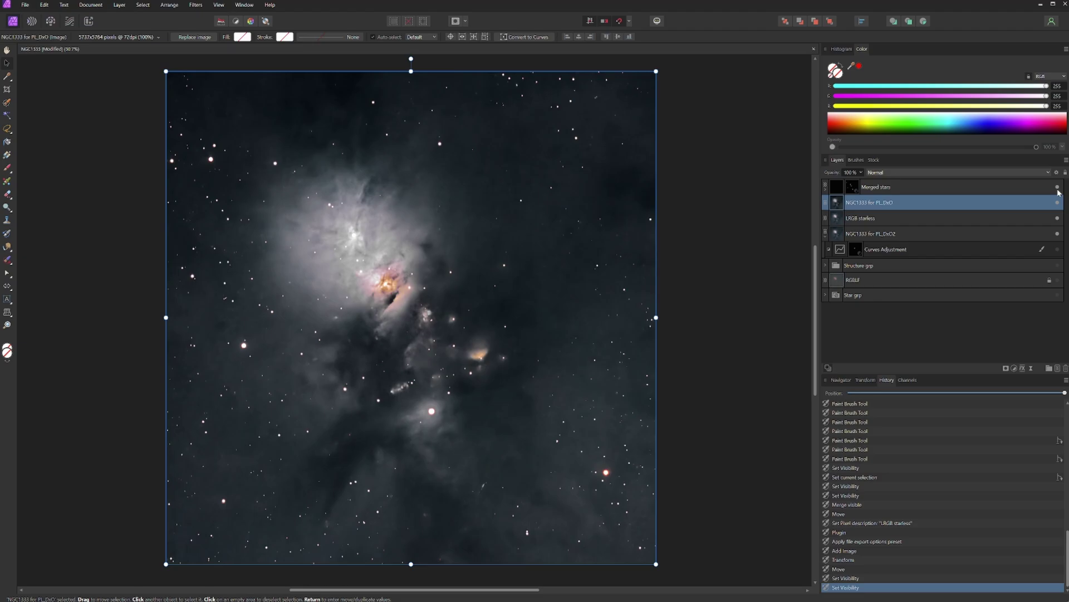